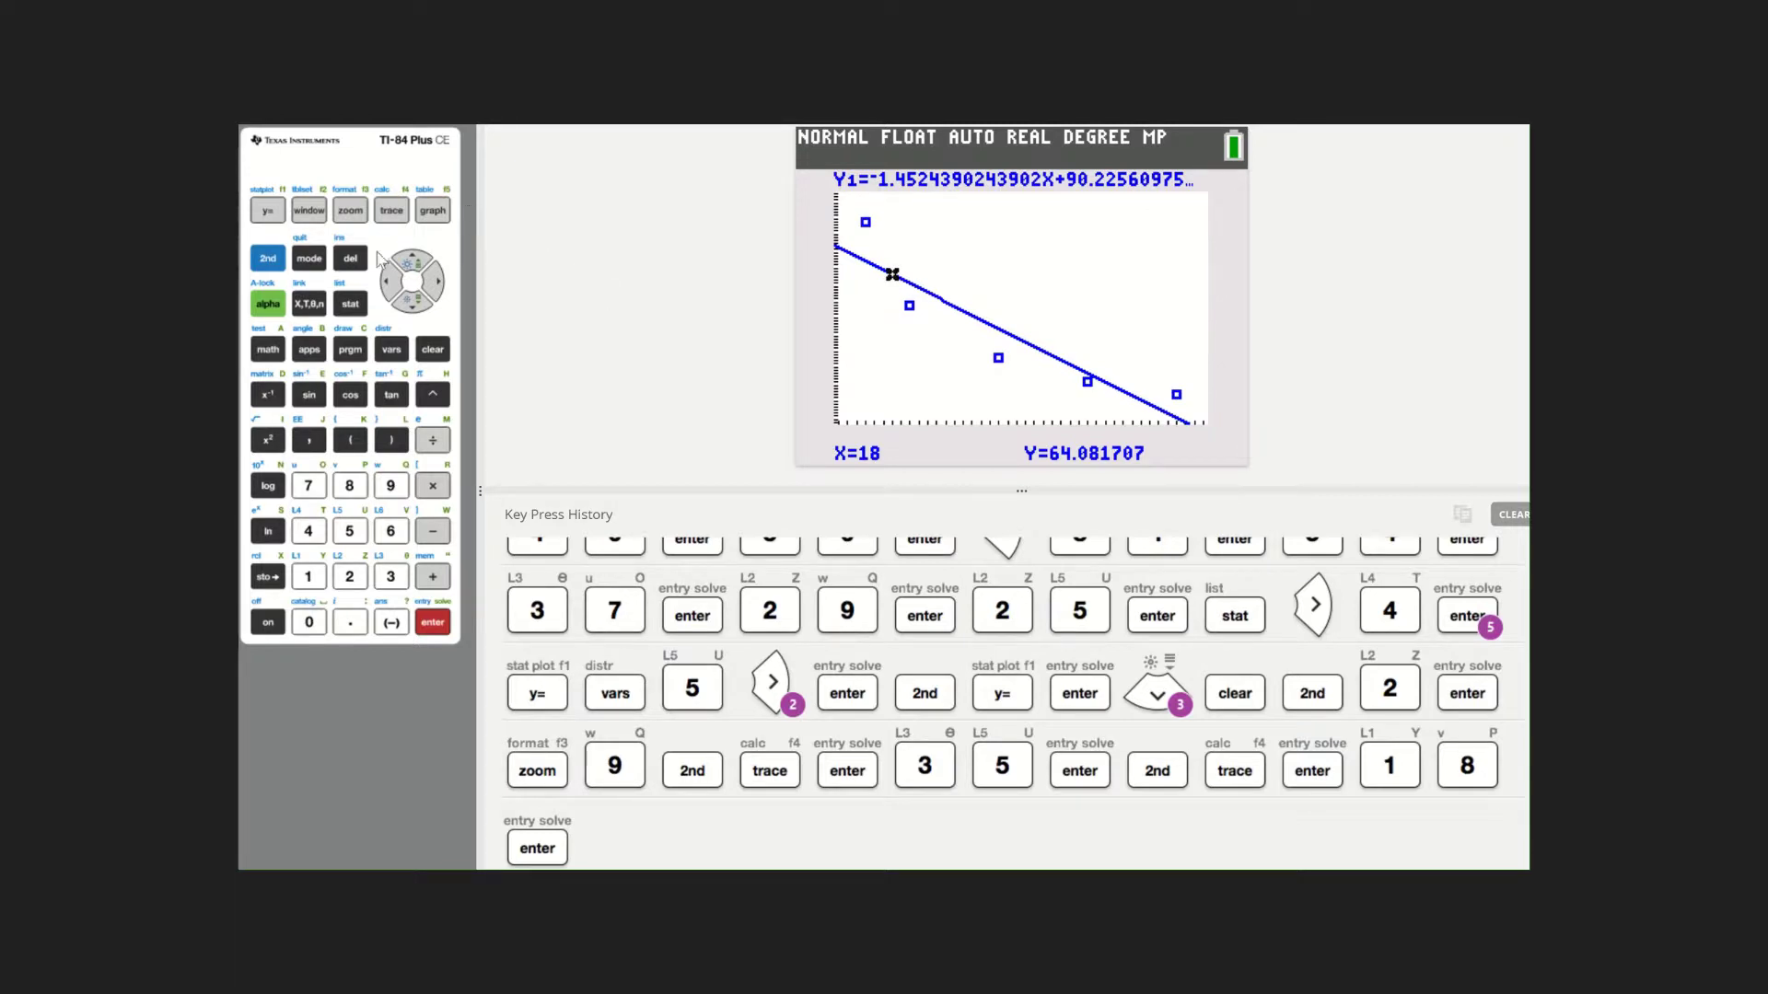
Return to the home screen and view L1 (15 to 50) and L2 (81 to 25) in the list editor.
{"action": "left_click", "coordinate": [268, 257]}
{"action": "left_click", "coordinate": [351, 310]}
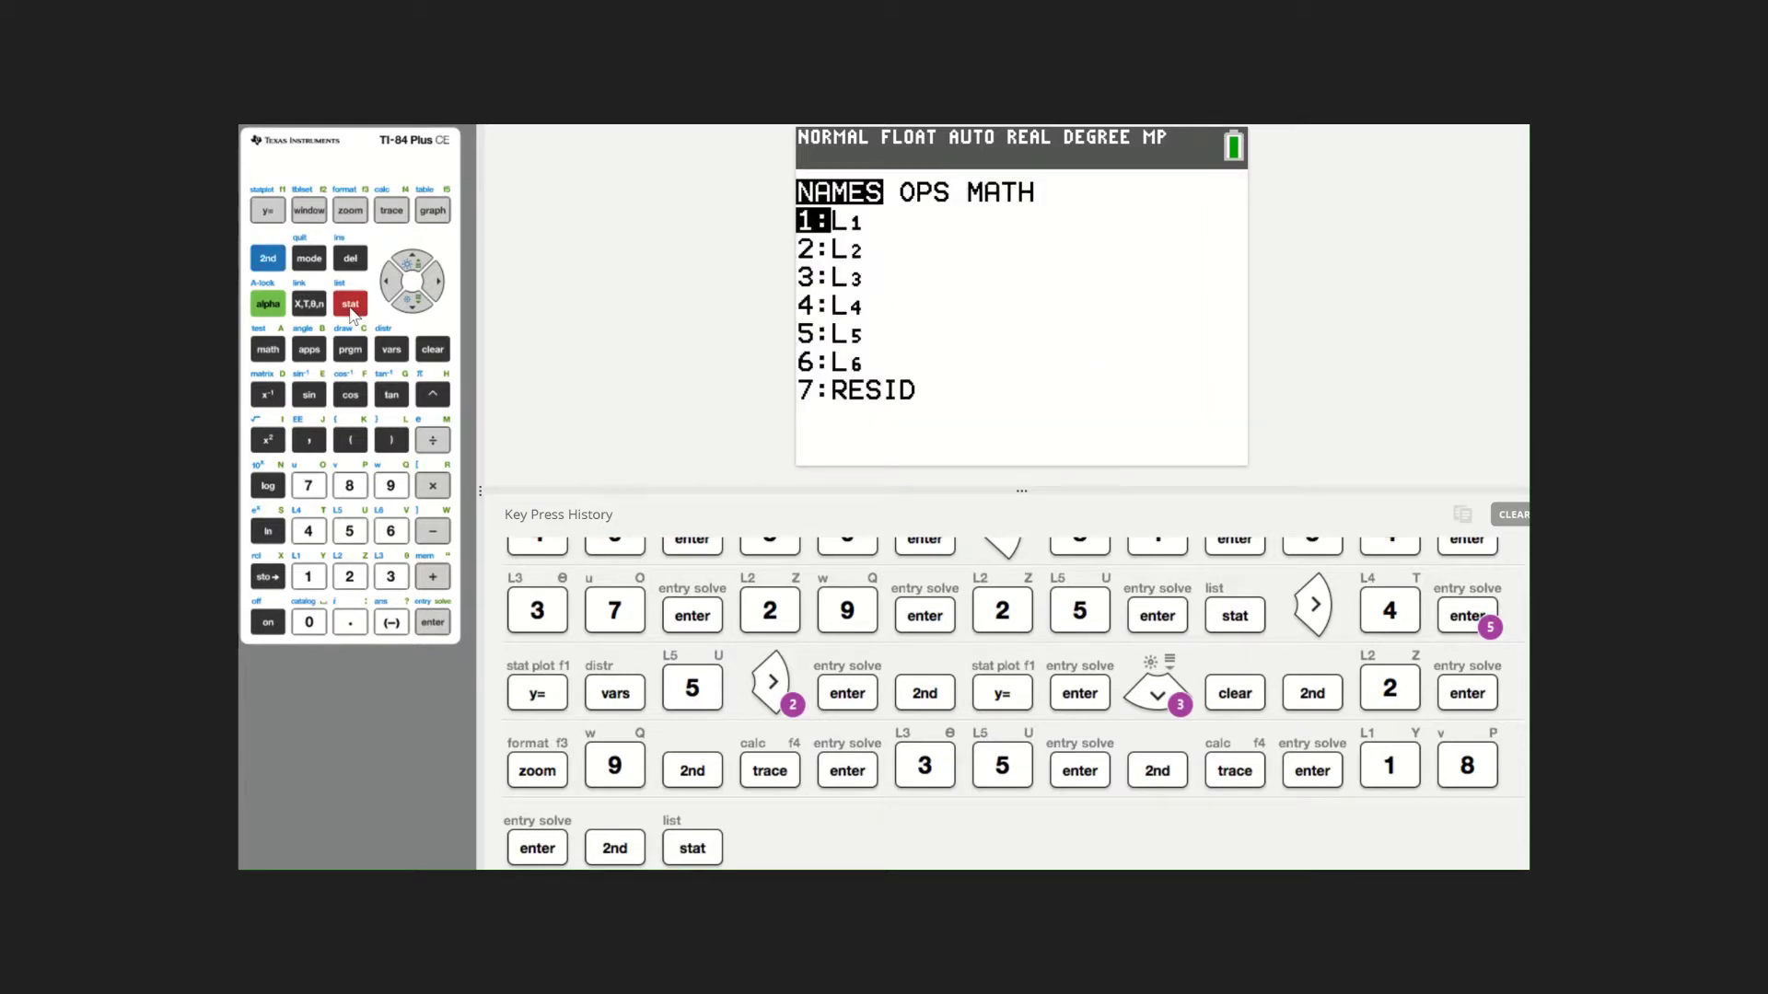
{"action": "left_click", "coordinate": [269, 261]}
{"action": "left_click", "coordinate": [310, 257]}
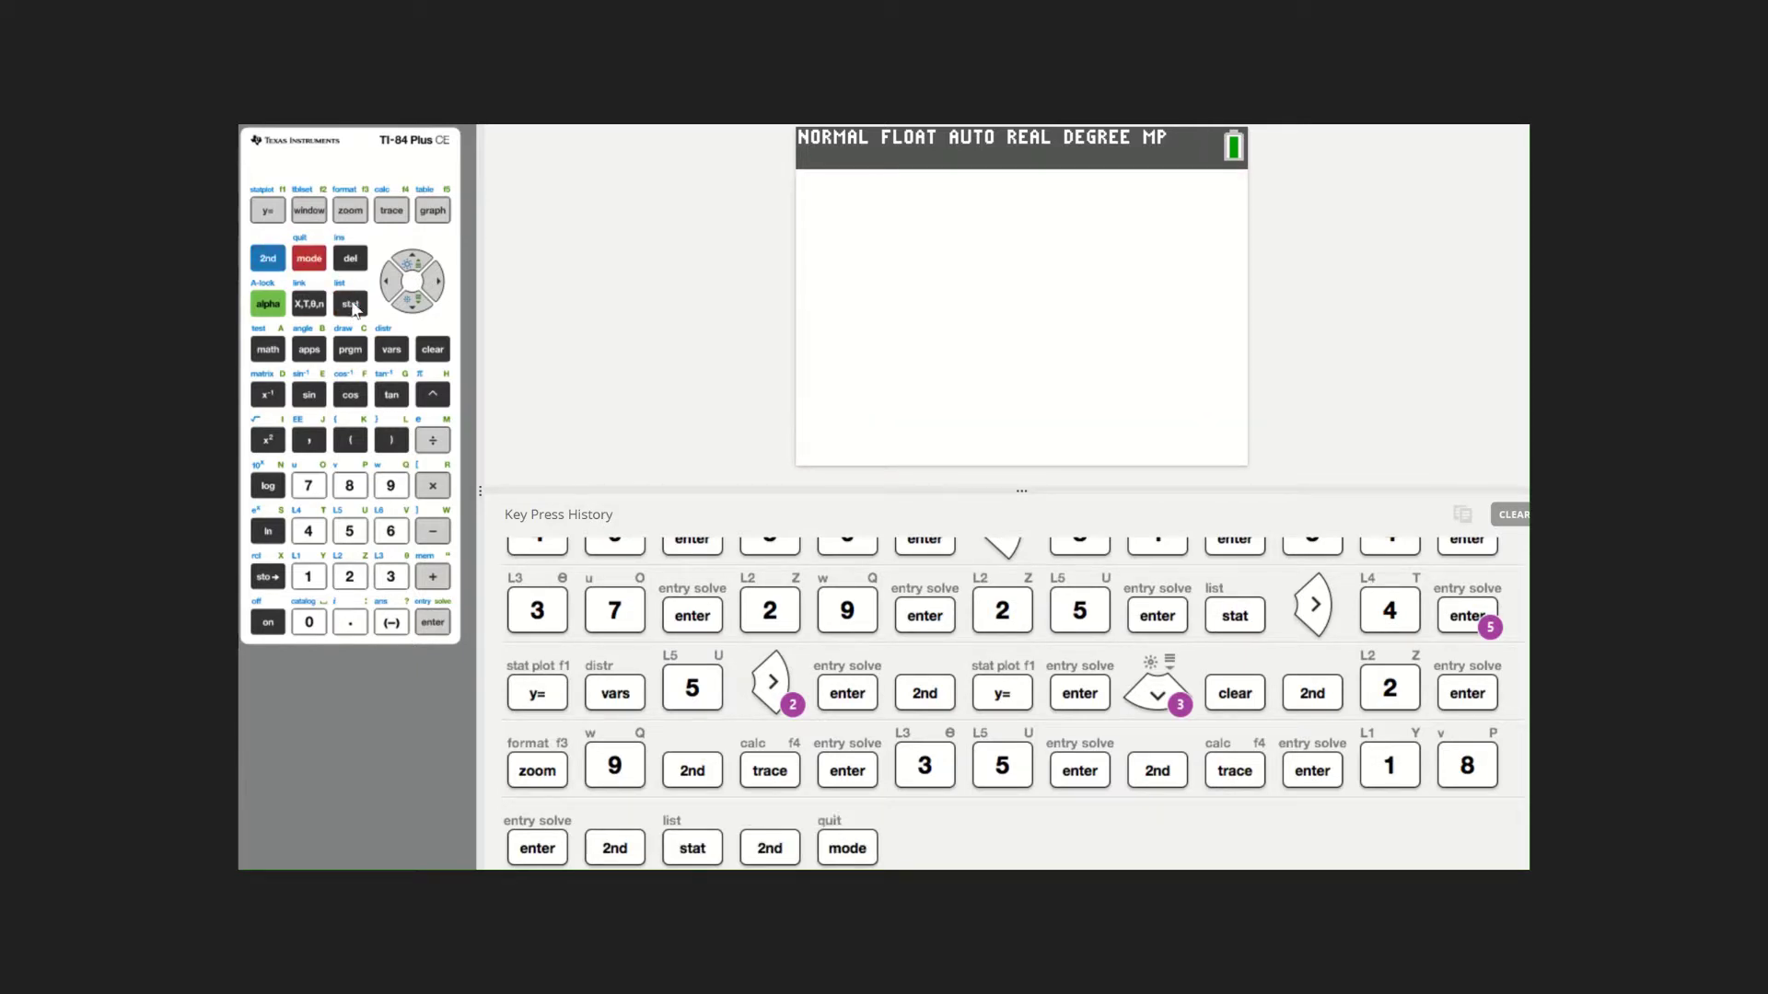
{"action": "left_click", "coordinate": [351, 305]}
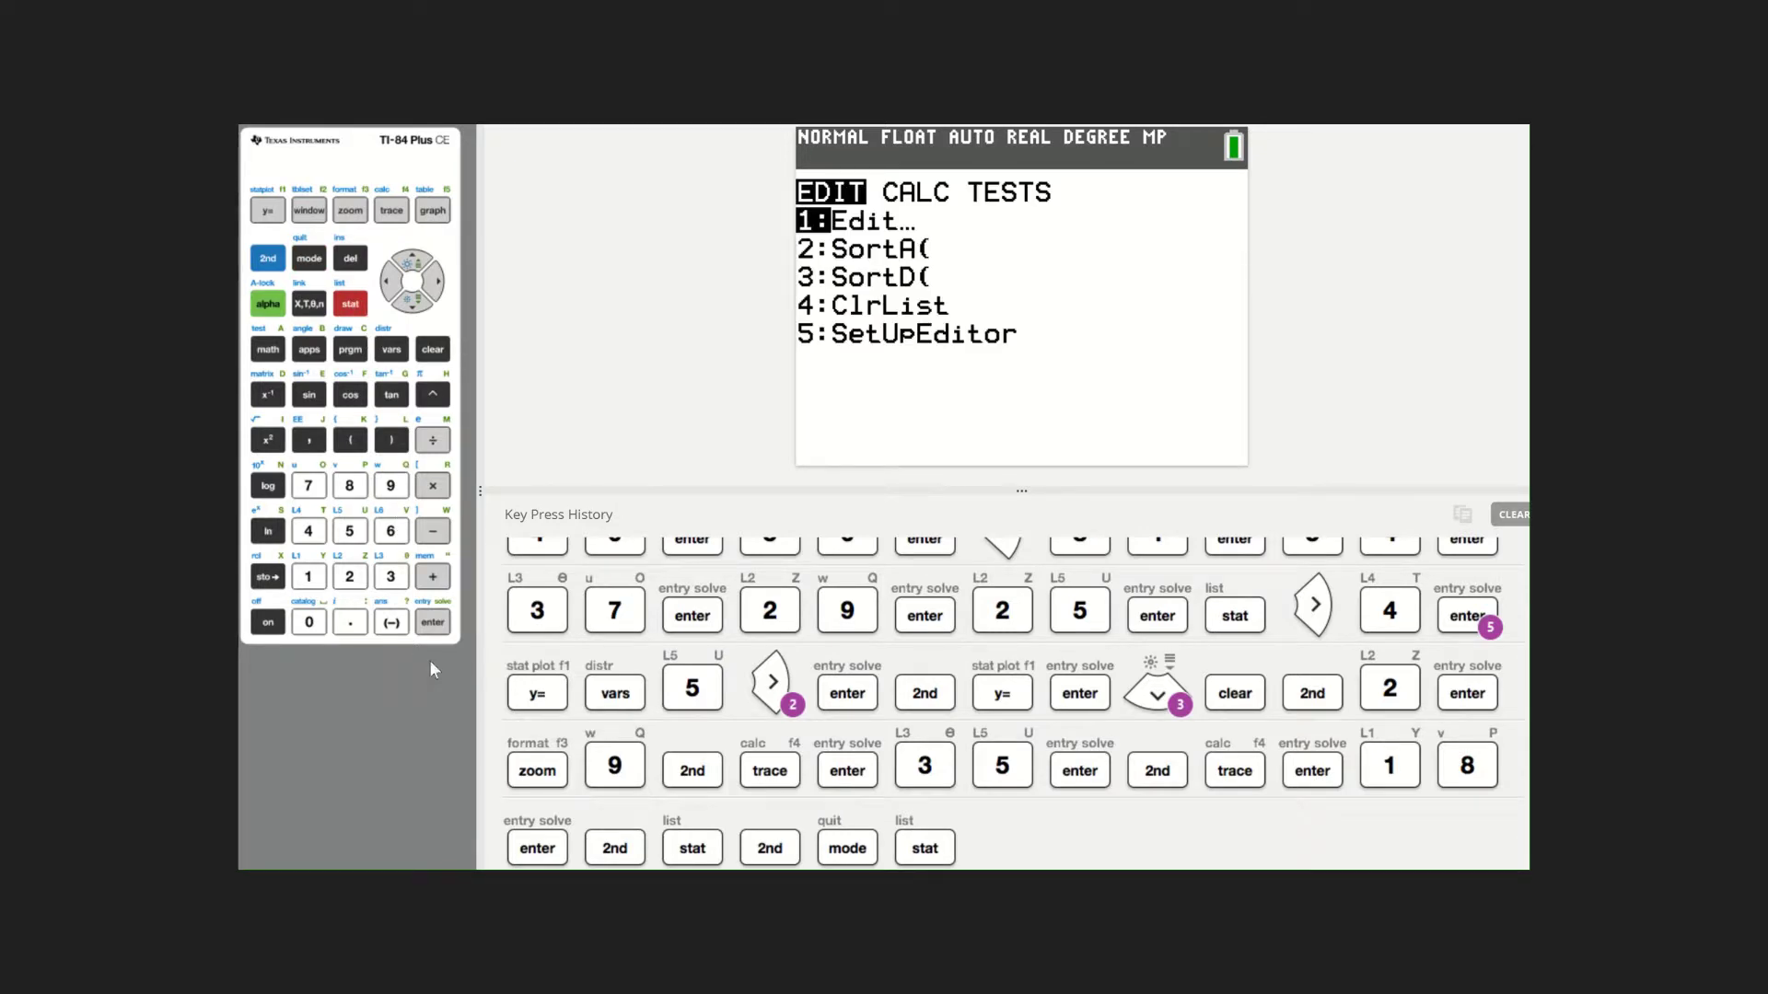
{"action": "left_click", "coordinate": [433, 624]}
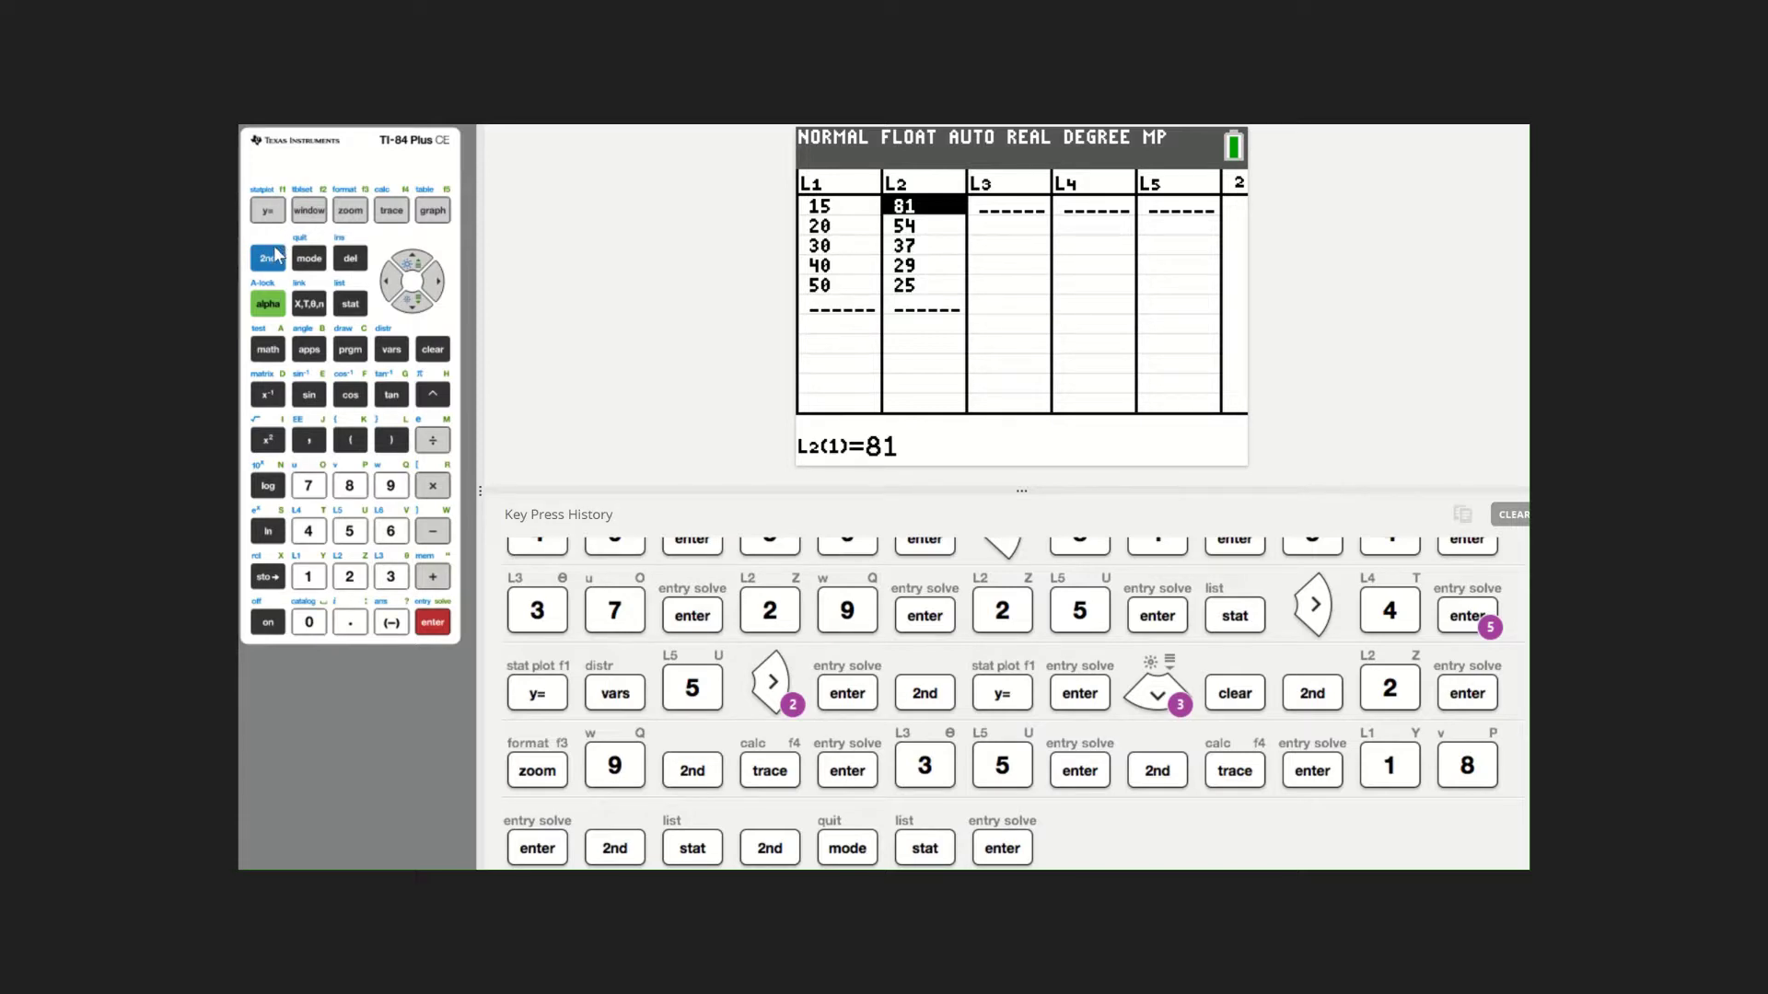
Clear Y1 and calculate Med-Med on L1, L2, giving a=-1.472727273 and b=89.24242424.
{"action": "left_click", "coordinate": [268, 210]}
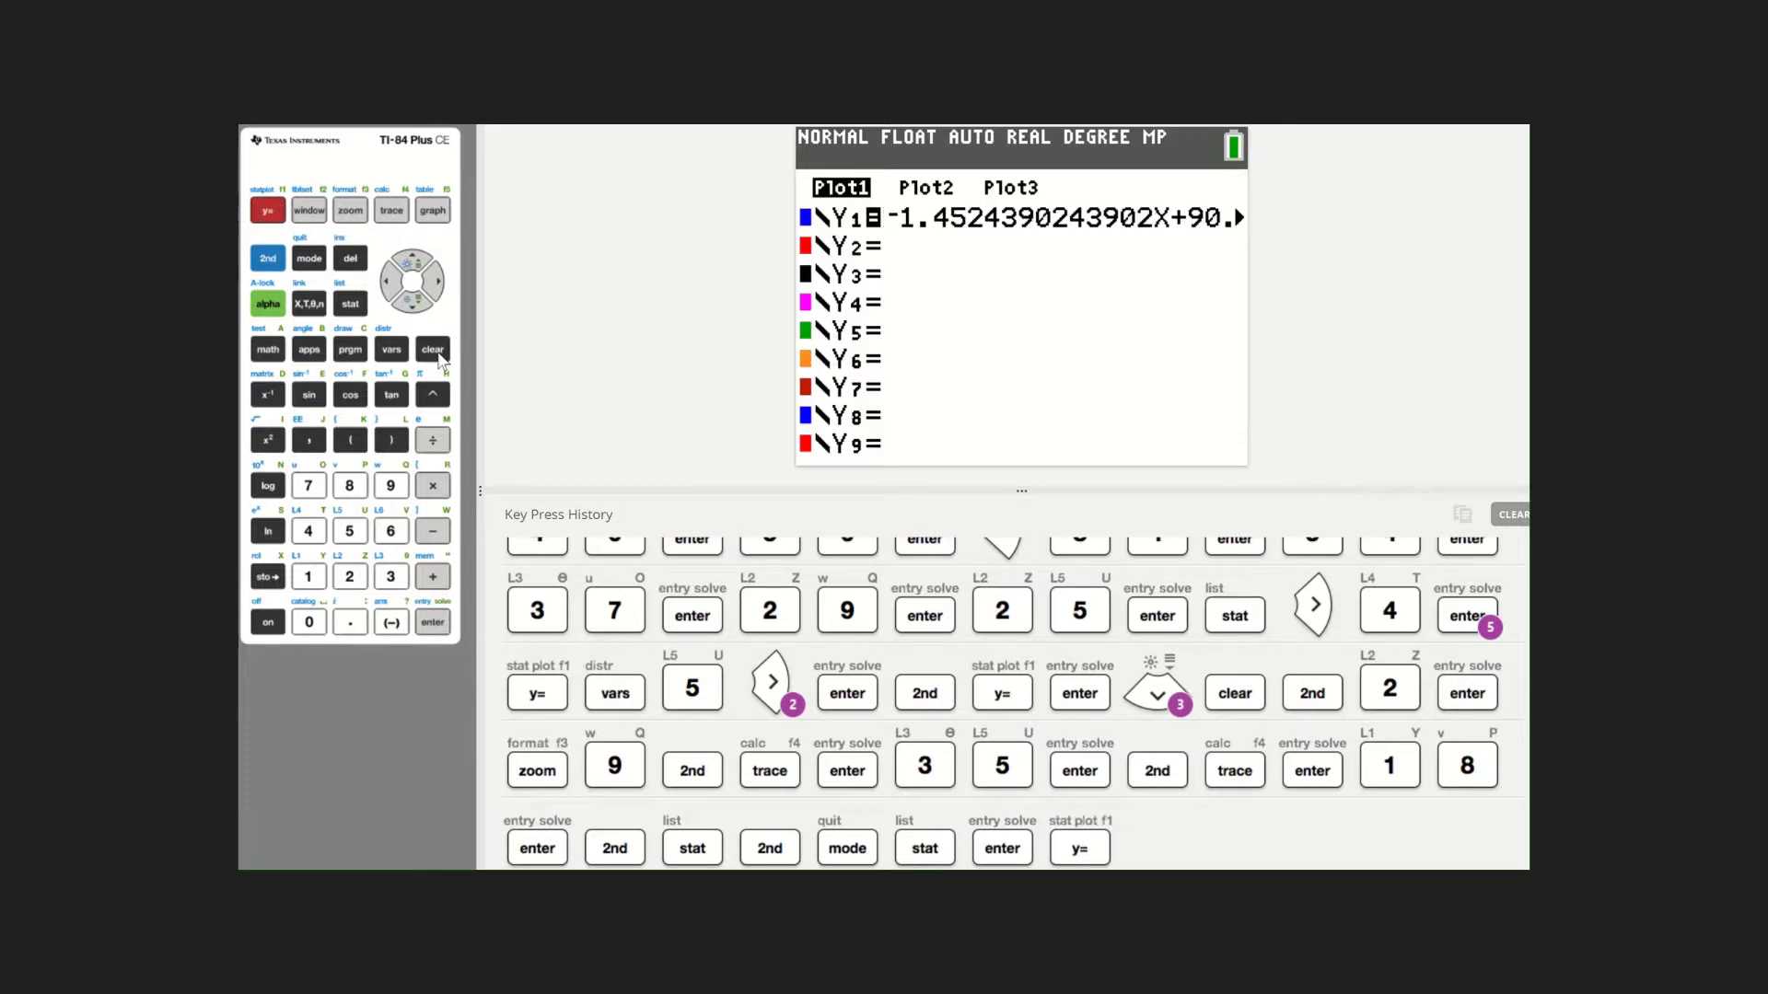
{"action": "left_click", "coordinate": [434, 353]}
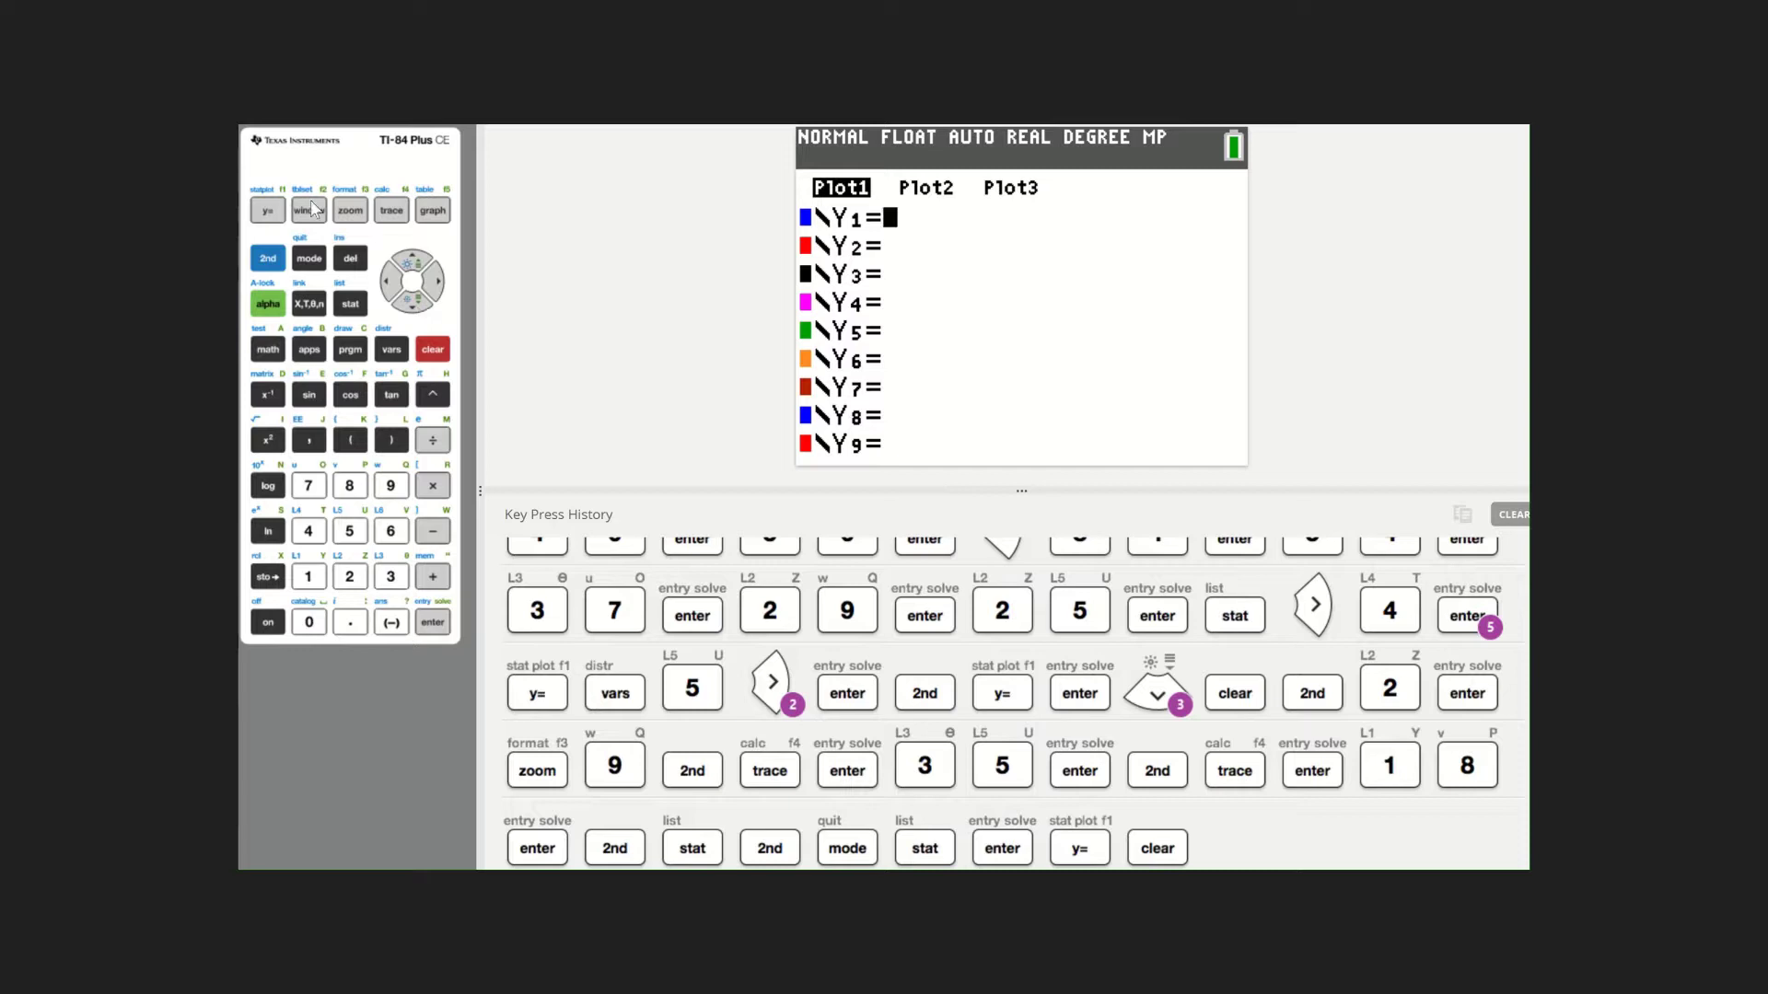
{"action": "left_click", "coordinate": [350, 306]}
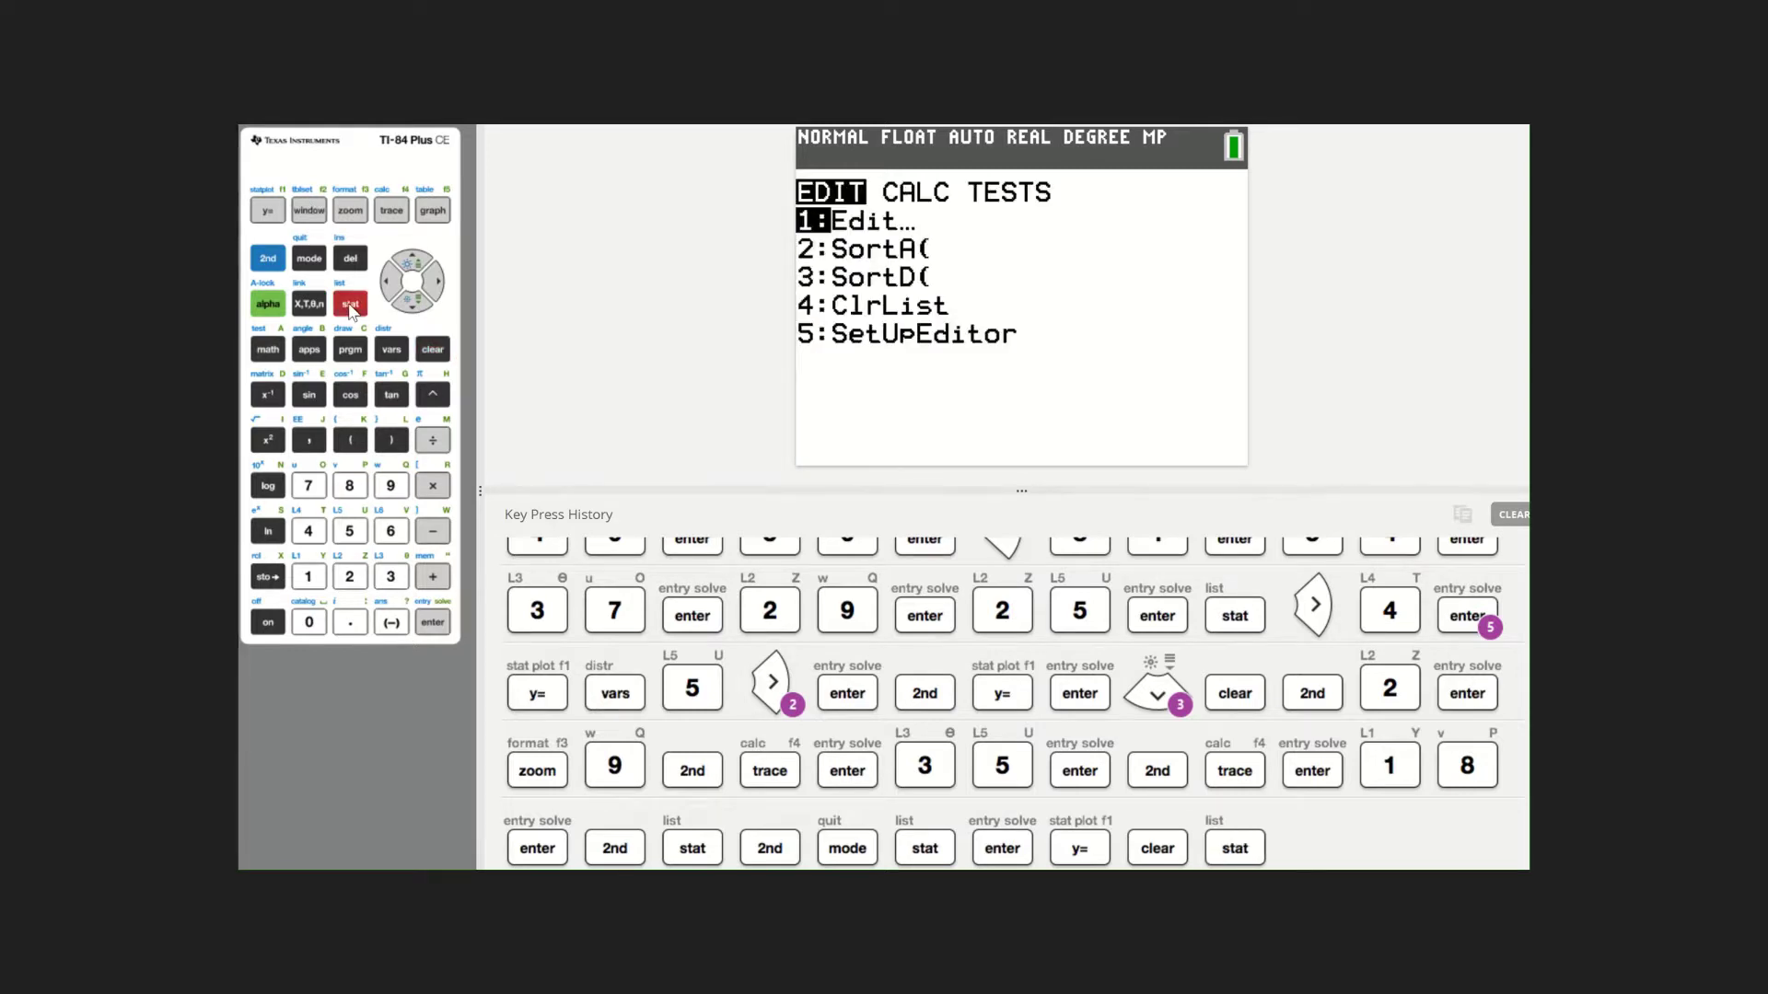
{"action": "left_click", "coordinate": [436, 284]}
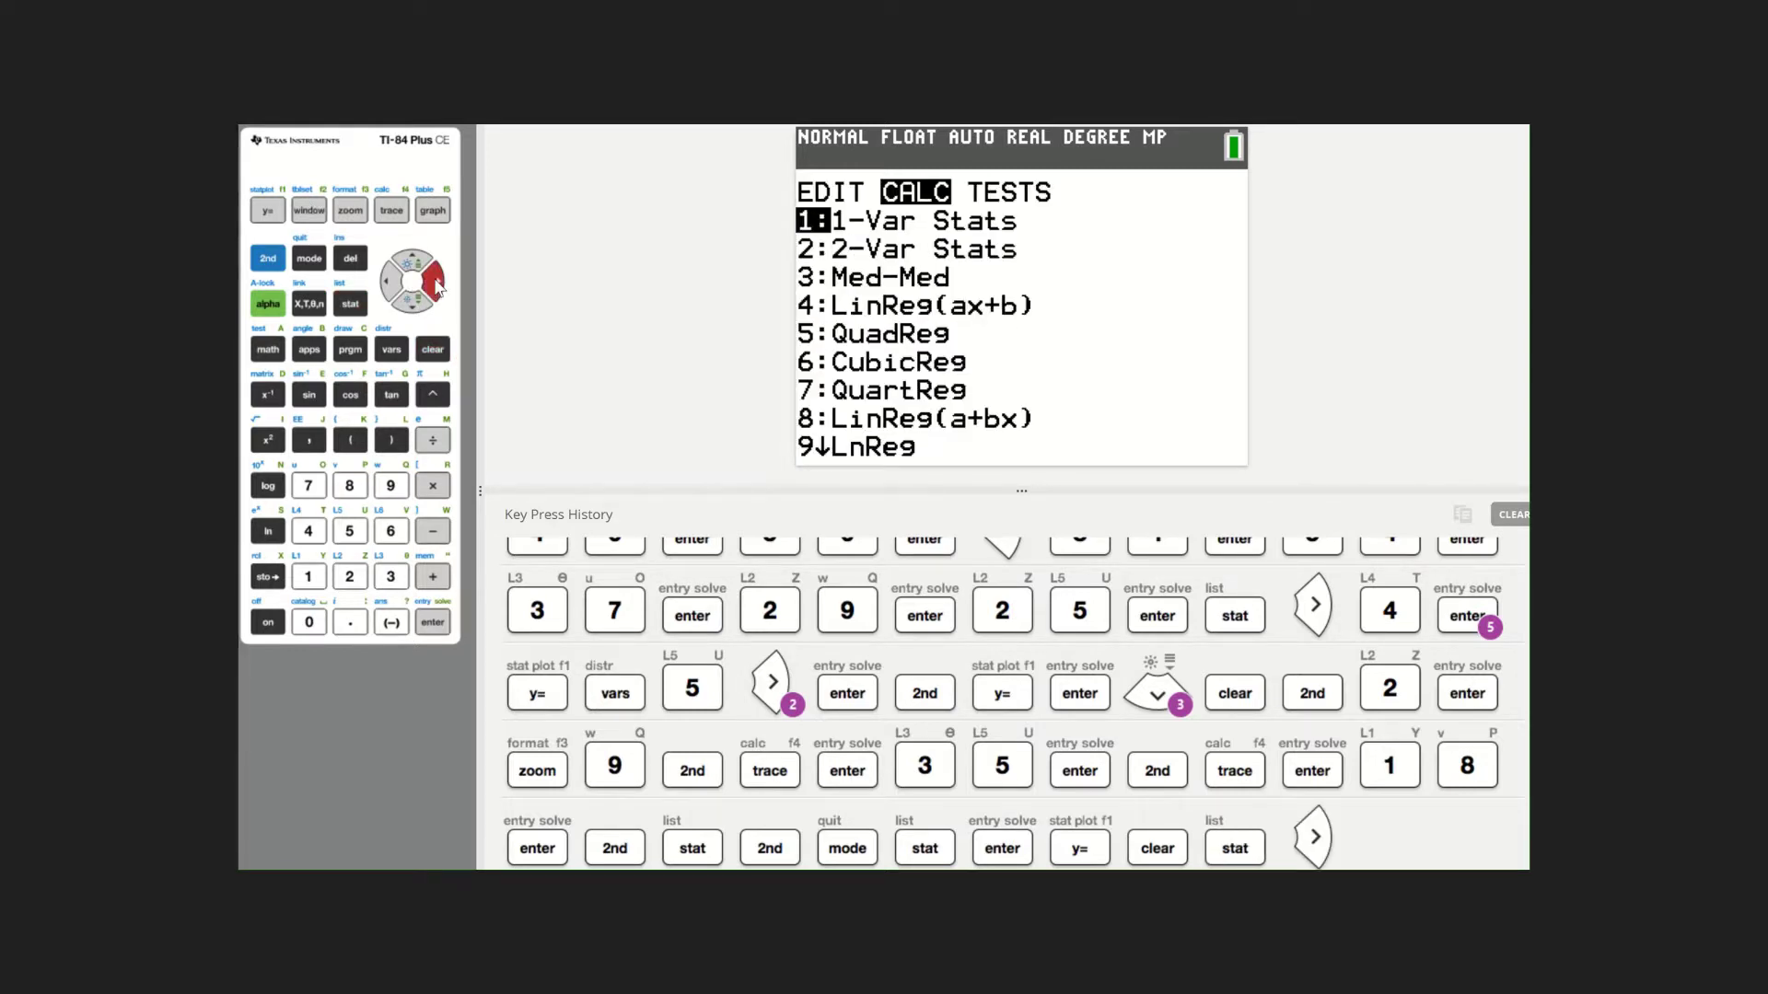
{"action": "left_click", "coordinate": [394, 578]}
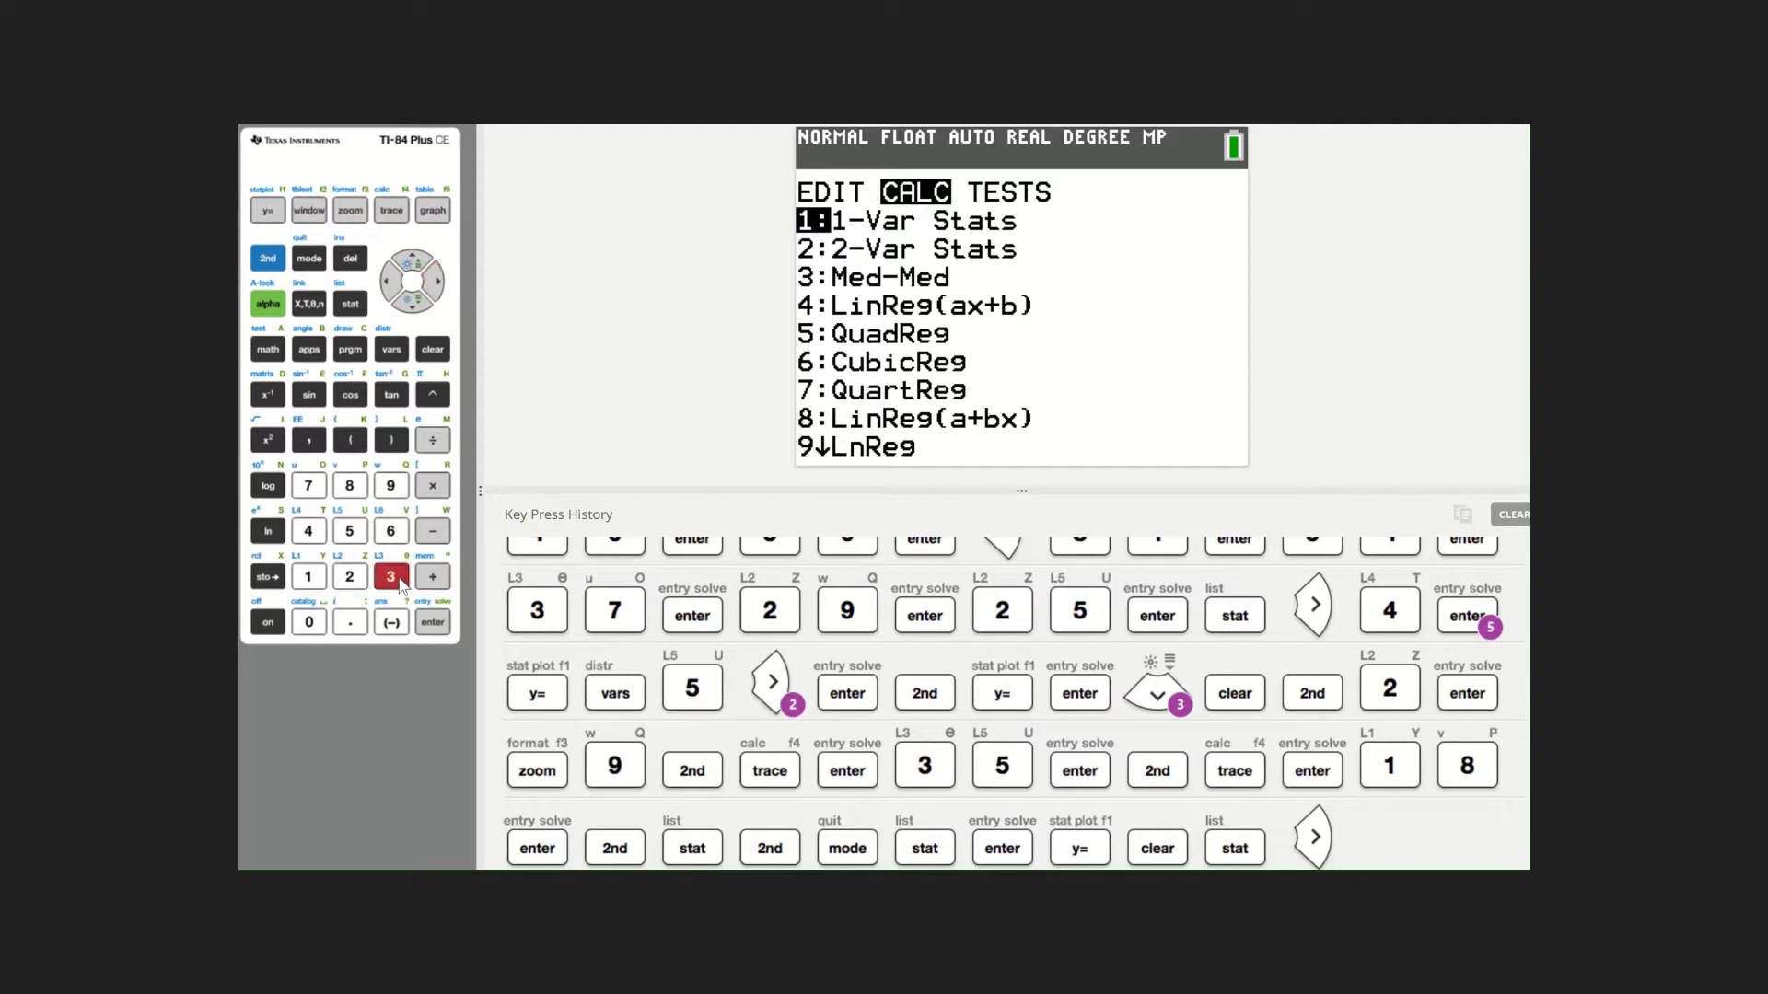
{"action": "left_click", "coordinate": [433, 624]}
{"action": "left_click", "coordinate": [433, 624]}
{"action": "left_click", "coordinate": [433, 624]}
{"action": "left_click", "coordinate": [433, 624]}
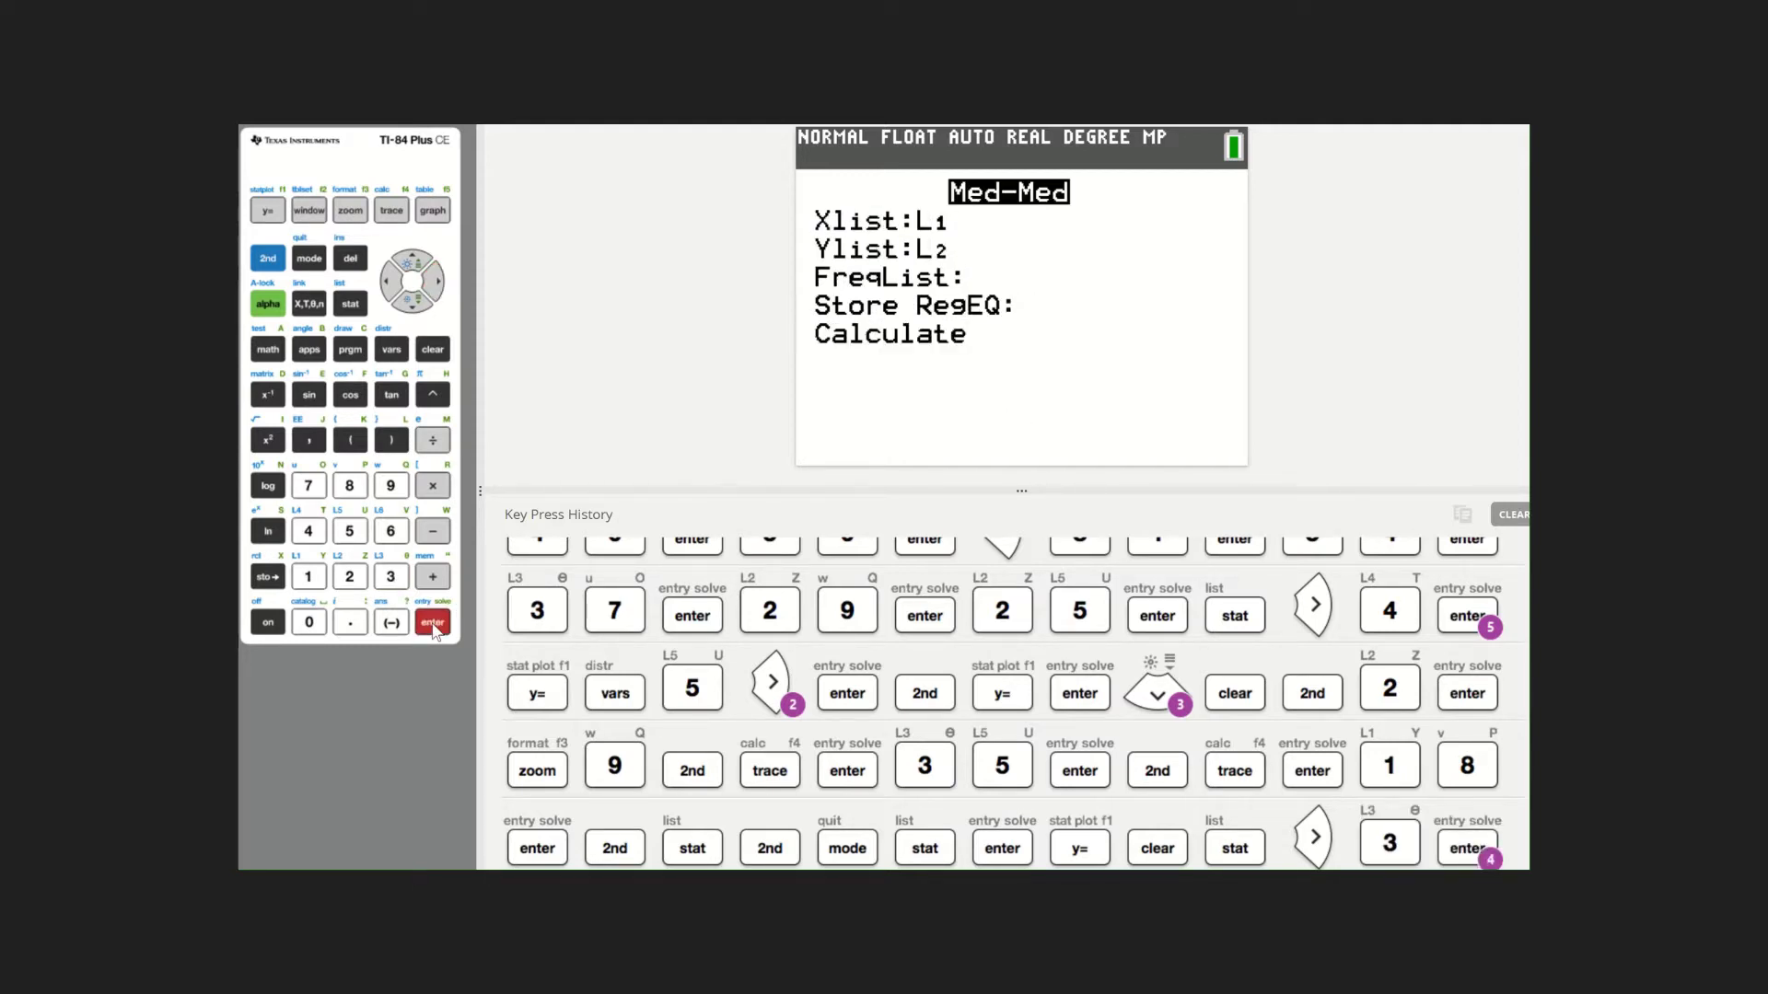
{"action": "left_click", "coordinate": [433, 624]}
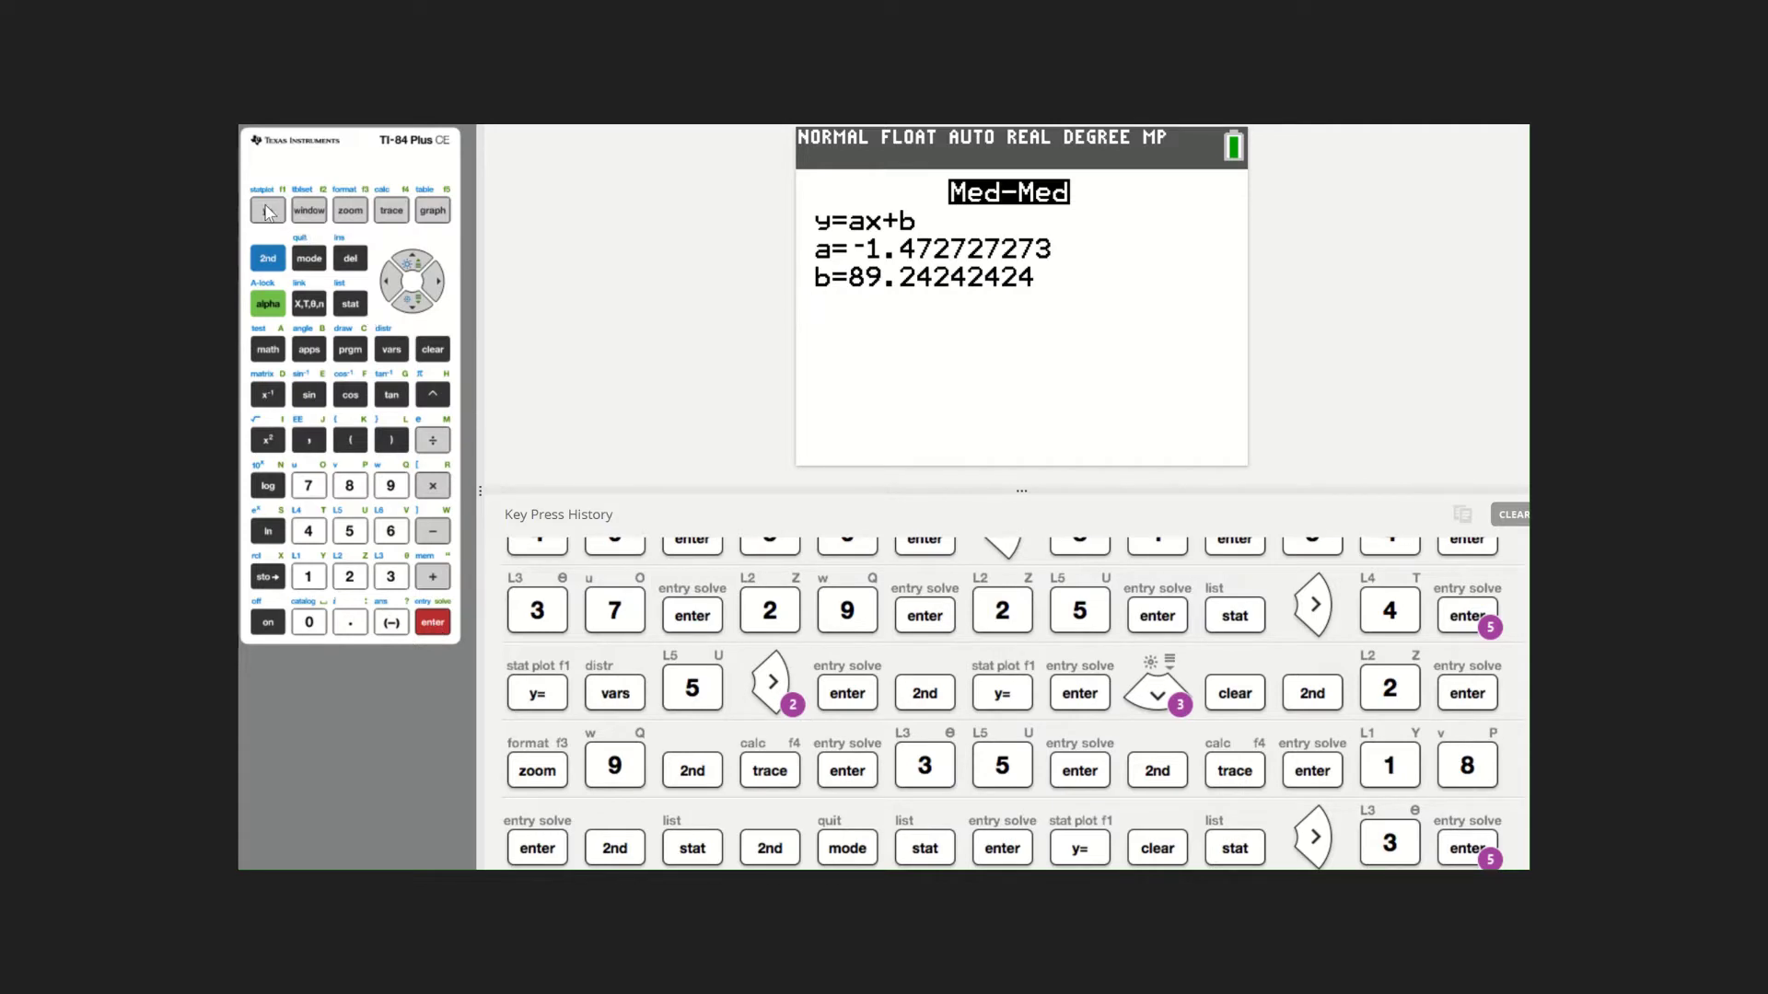
Paste the stored RegEQ from VARS Statistics EQ into Y1, ending in X+89.242424242427.
{"action": "left_click", "coordinate": [267, 211]}
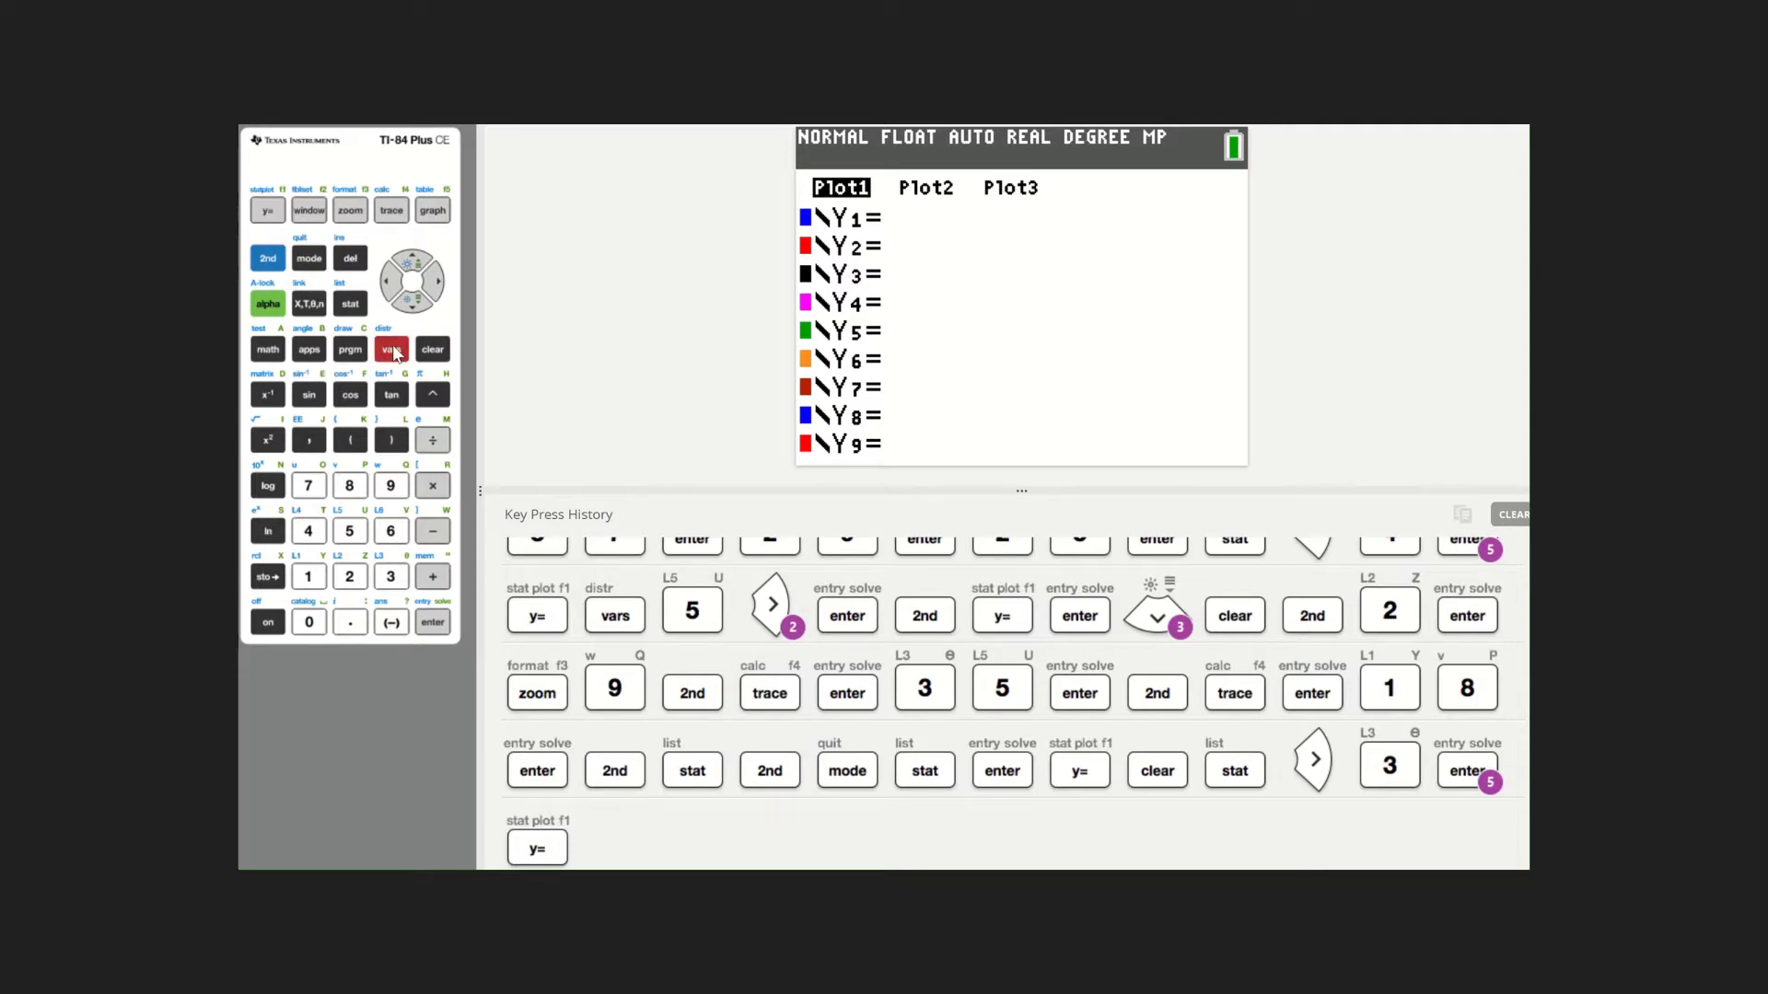
{"action": "left_click", "coordinate": [393, 350]}
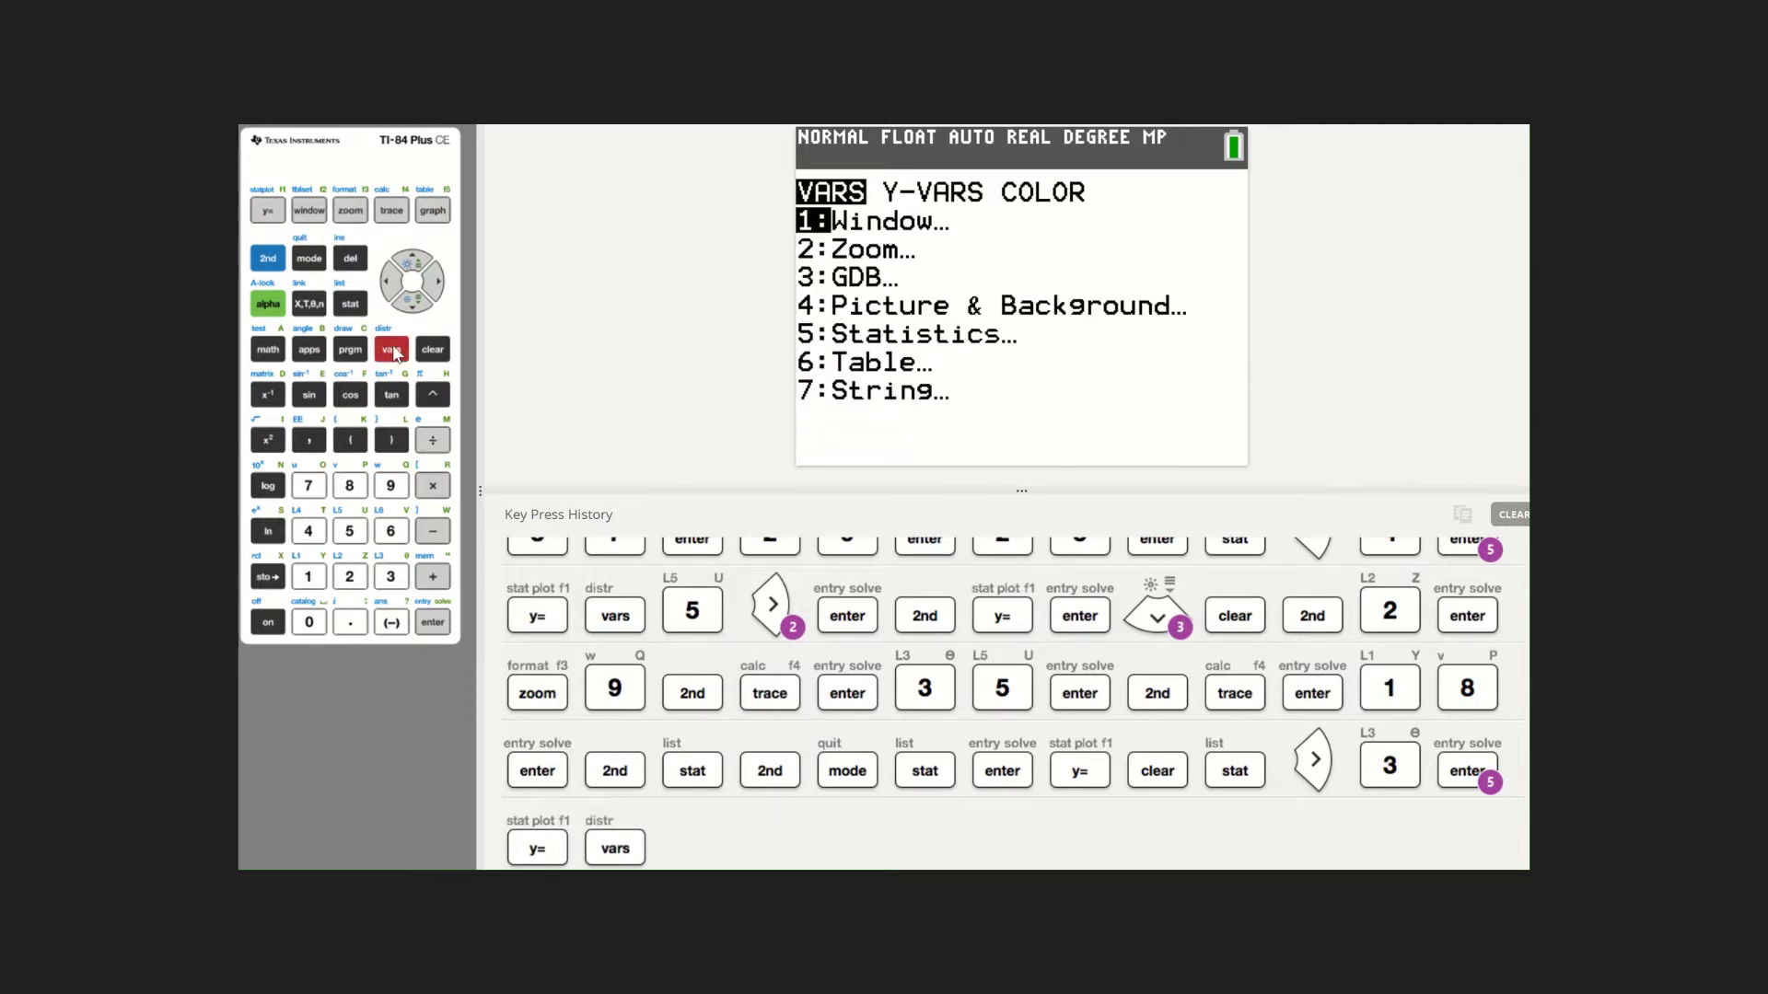
{"action": "left_click", "coordinate": [351, 532]}
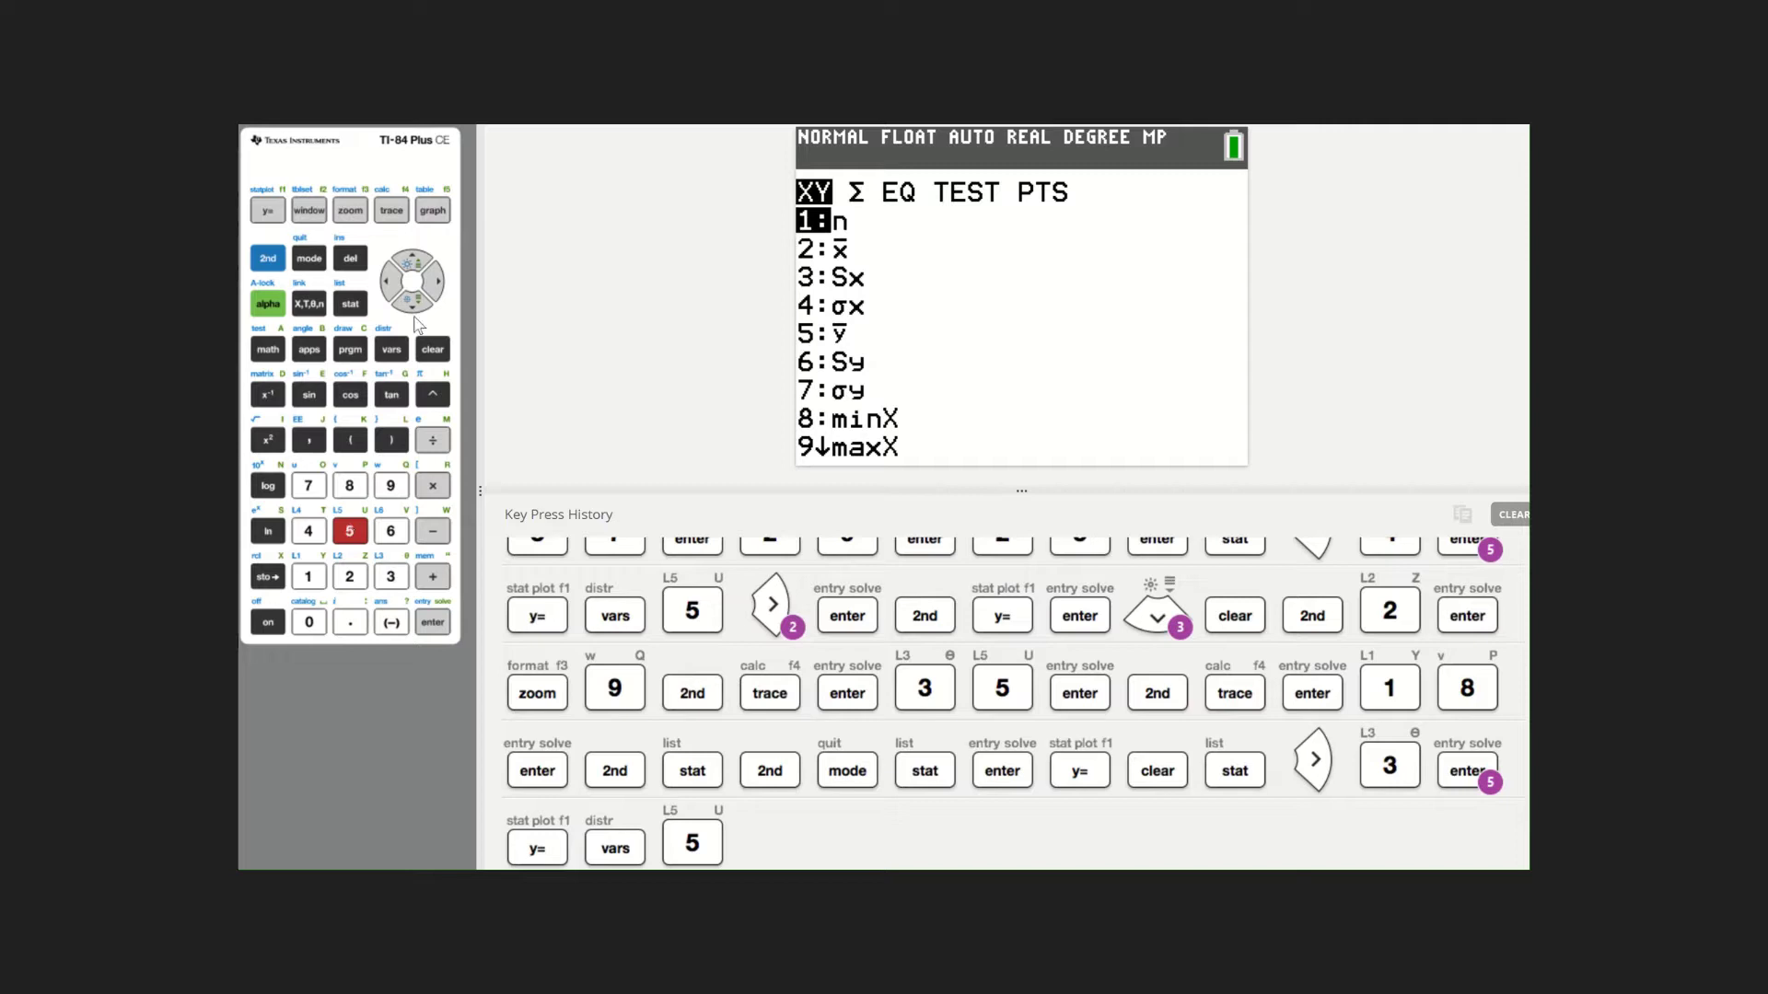
{"action": "left_click", "coordinate": [438, 282]}
{"action": "left_click", "coordinate": [439, 283]}
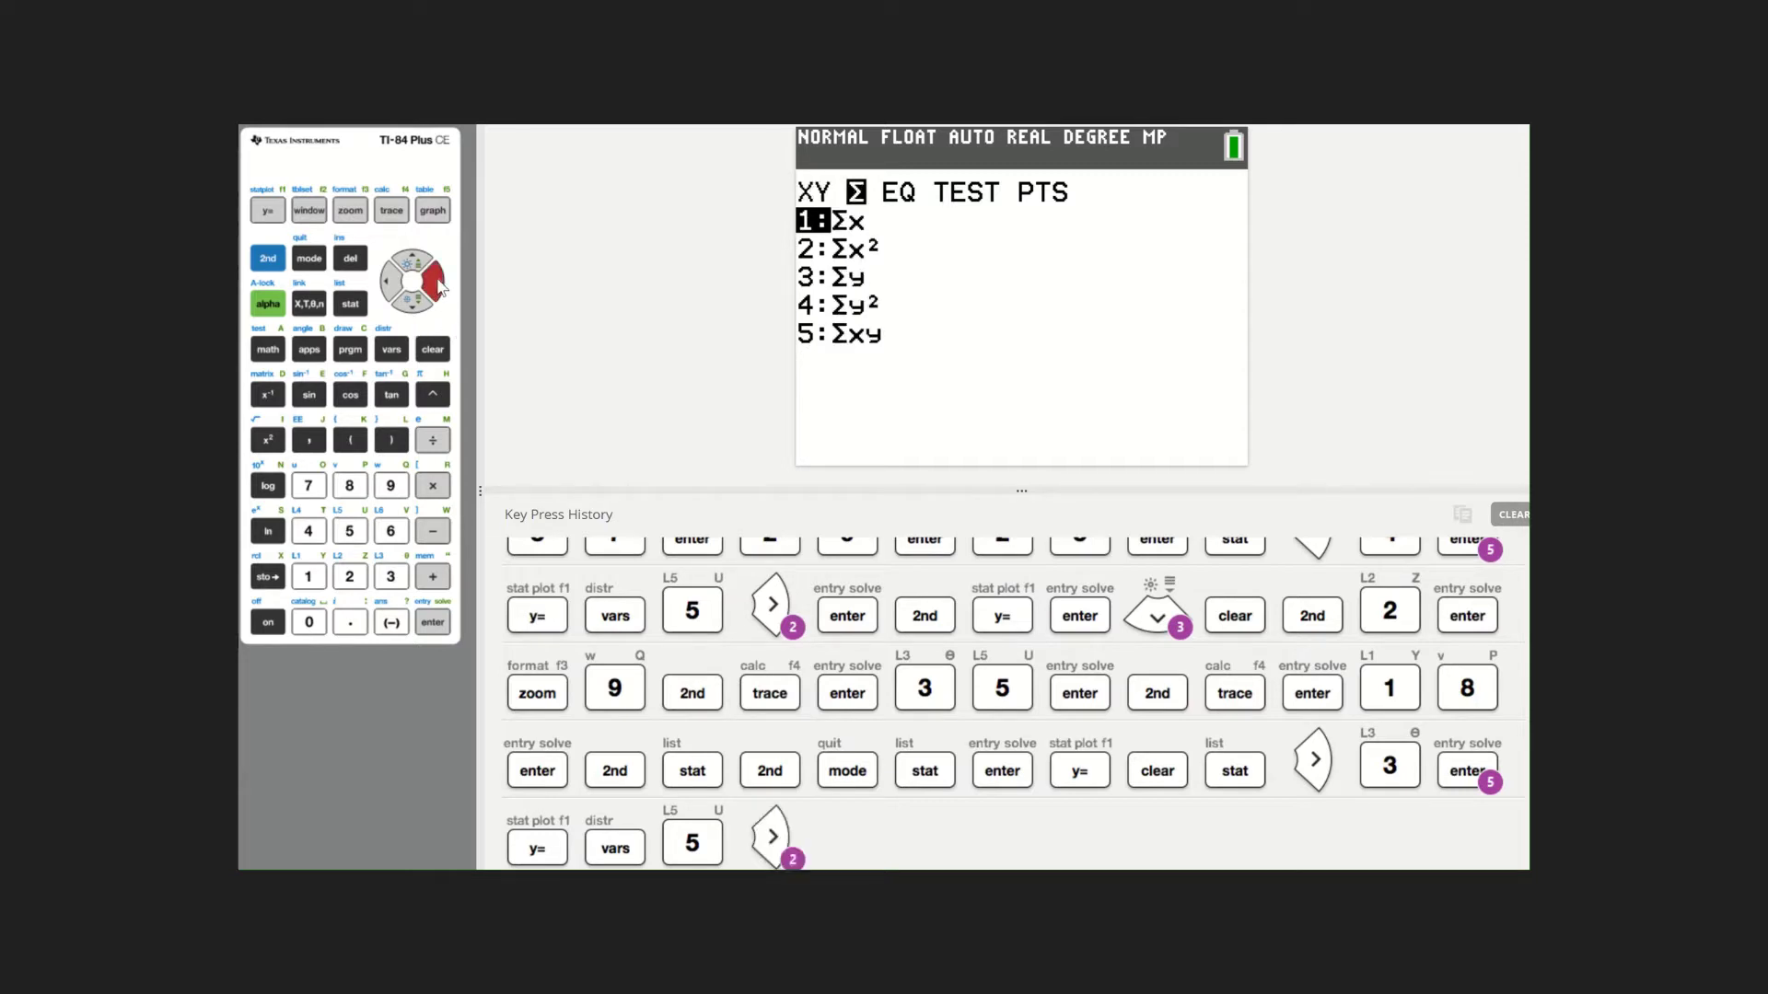
{"action": "left_click", "coordinate": [432, 623]}
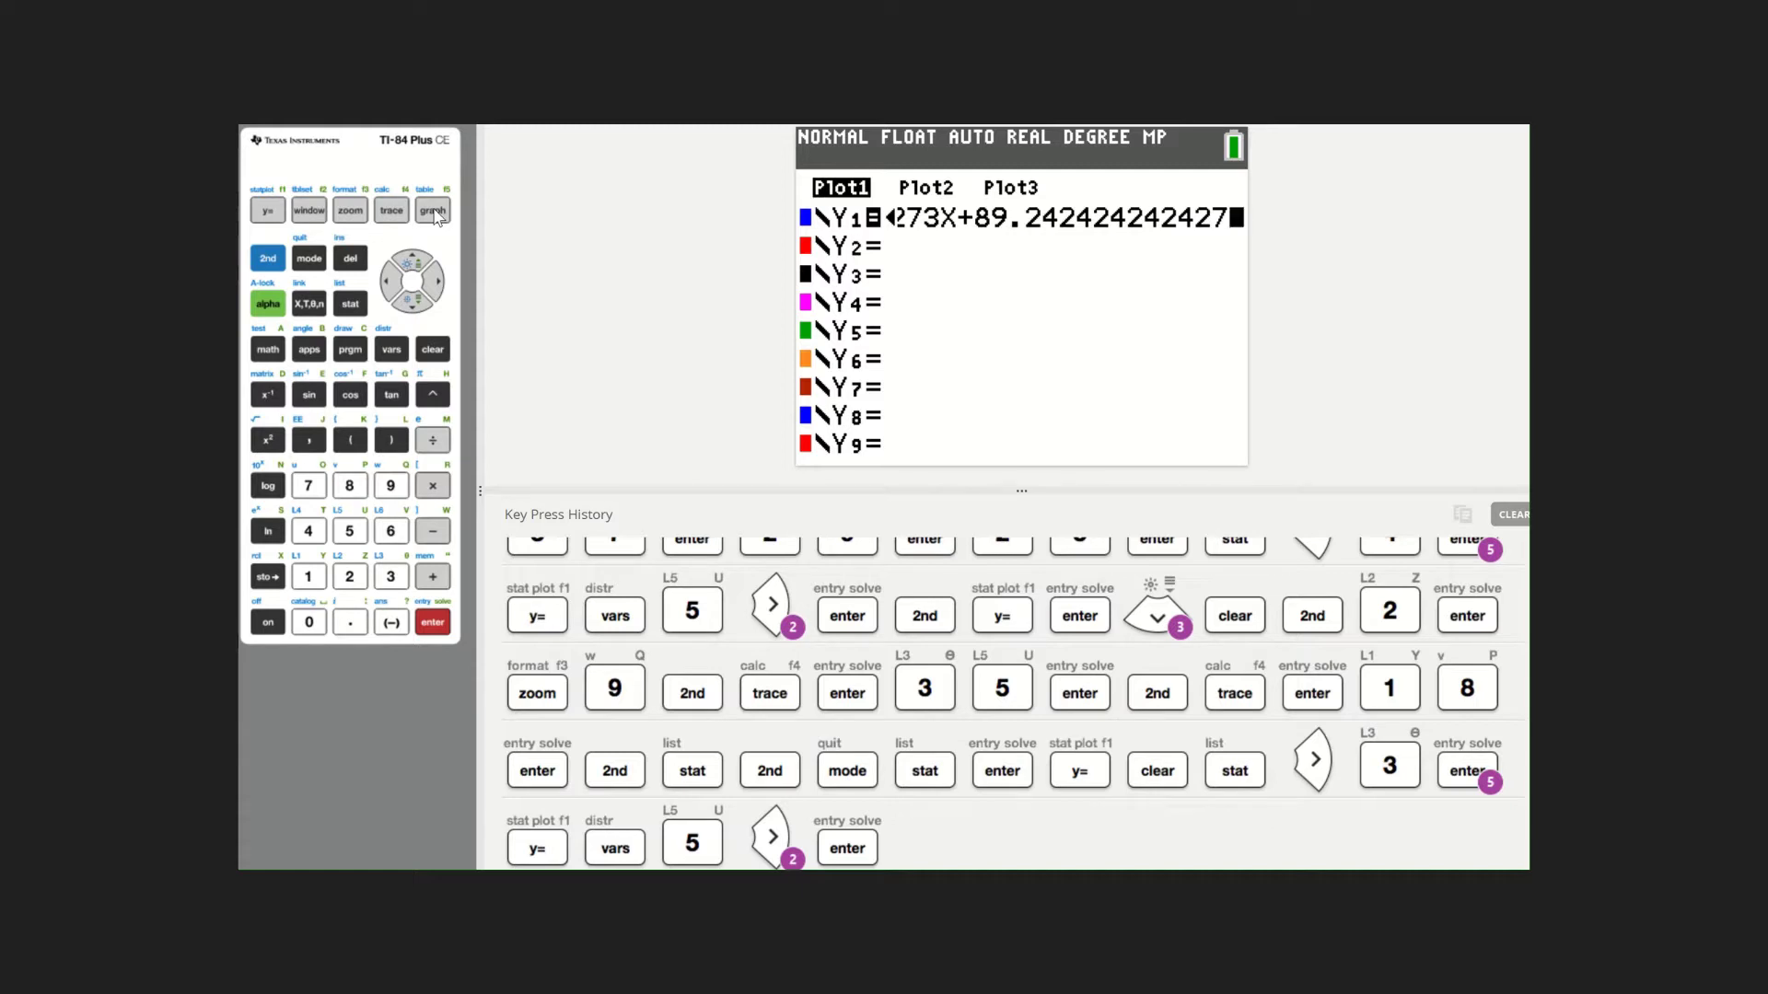
Graph with ZoomStat and evaluate the Med-Med line at X=35, giving Y=37.69697.
{"action": "left_click", "coordinate": [350, 212]}
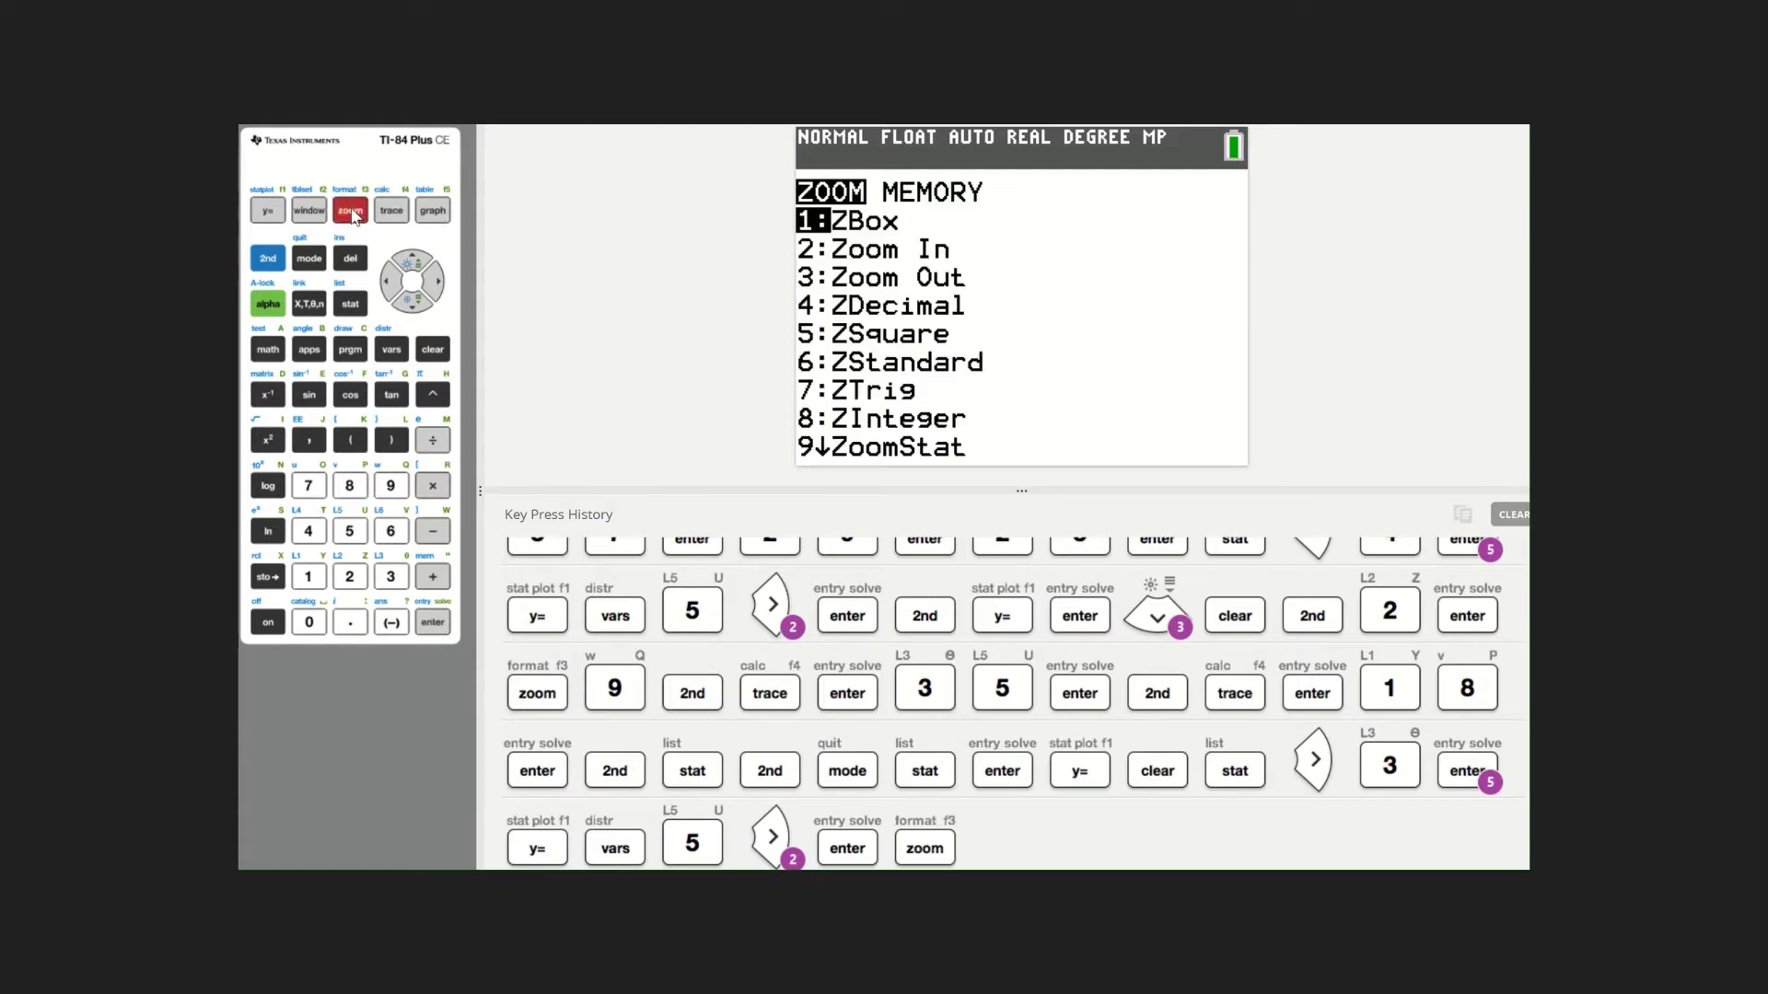
{"action": "left_click", "coordinate": [394, 490]}
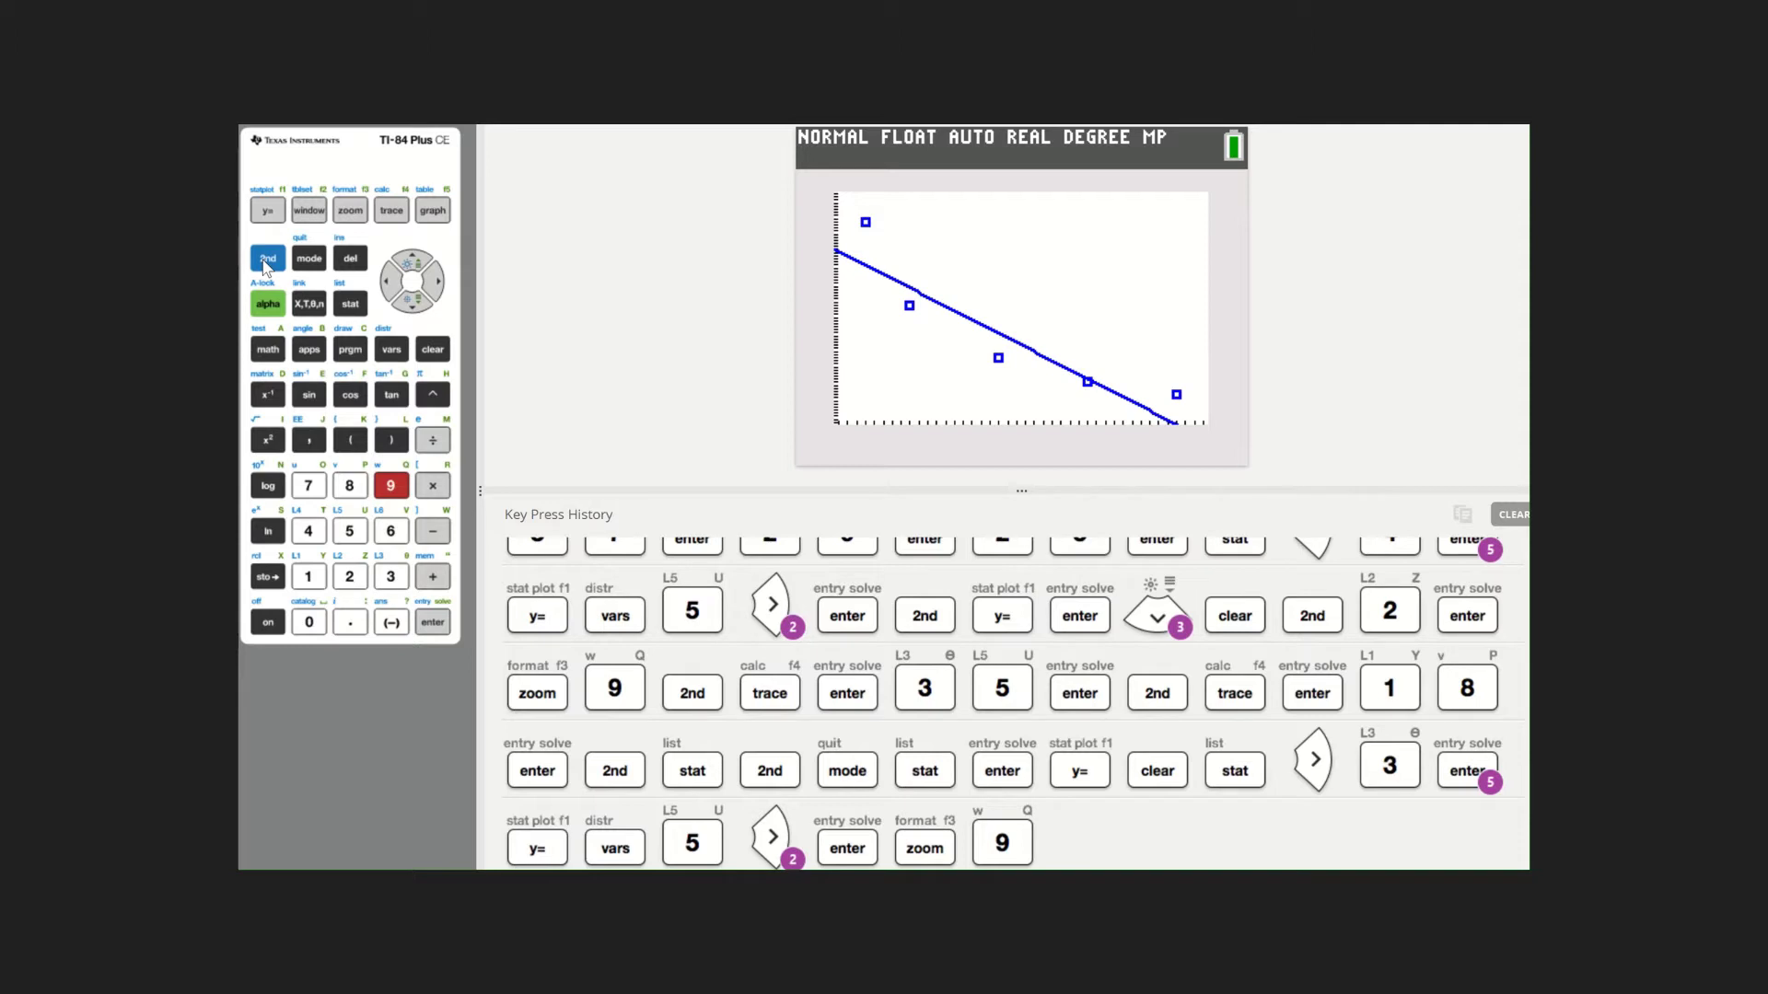
{"action": "left_click", "coordinate": [266, 263]}
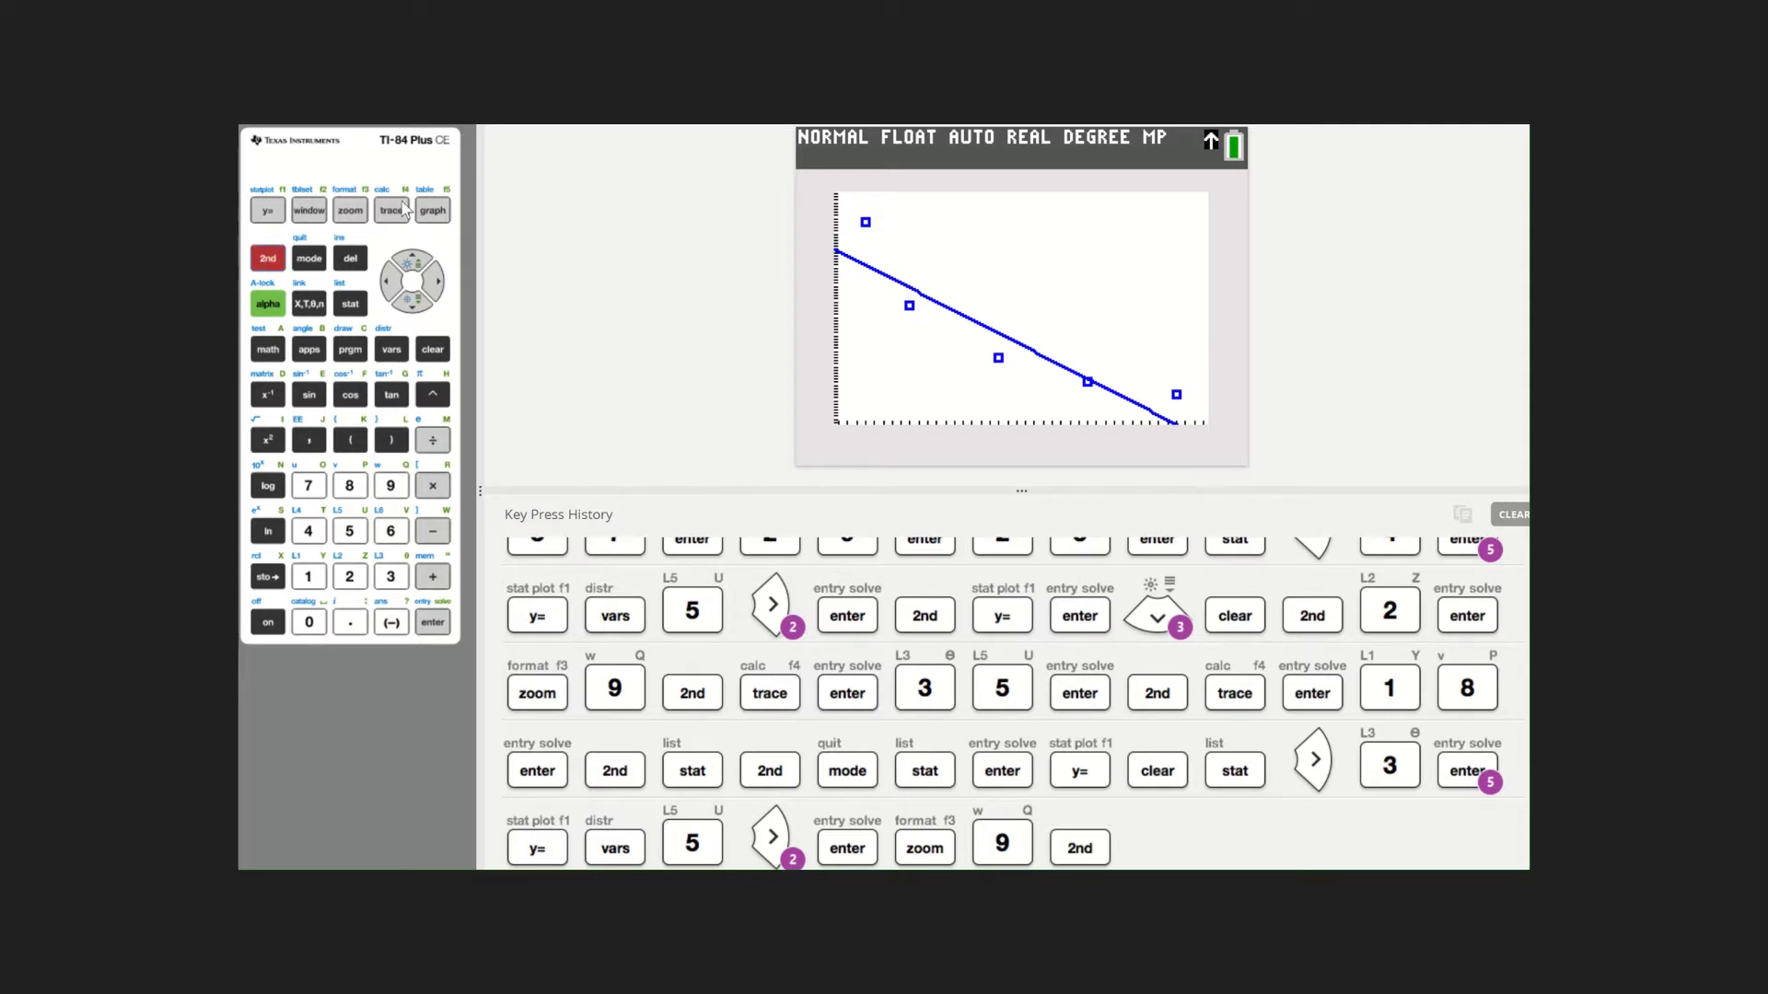
{"action": "left_click", "coordinate": [391, 213]}
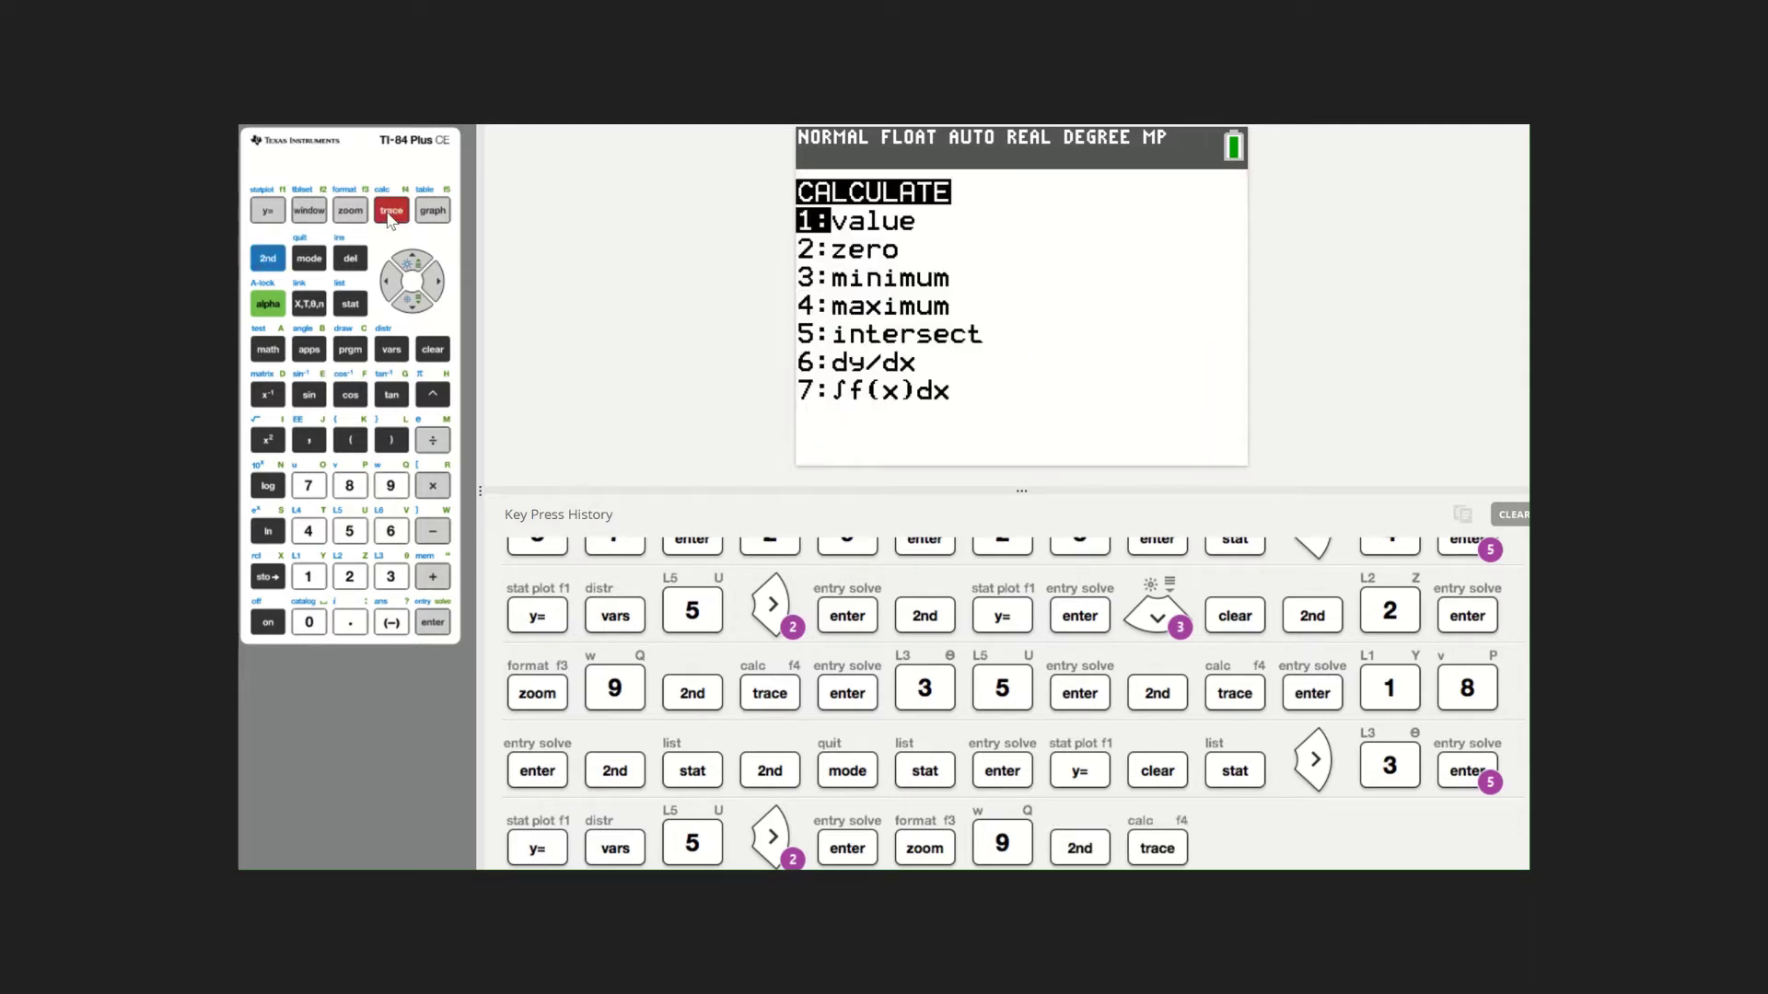
{"action": "left_click", "coordinate": [432, 626]}
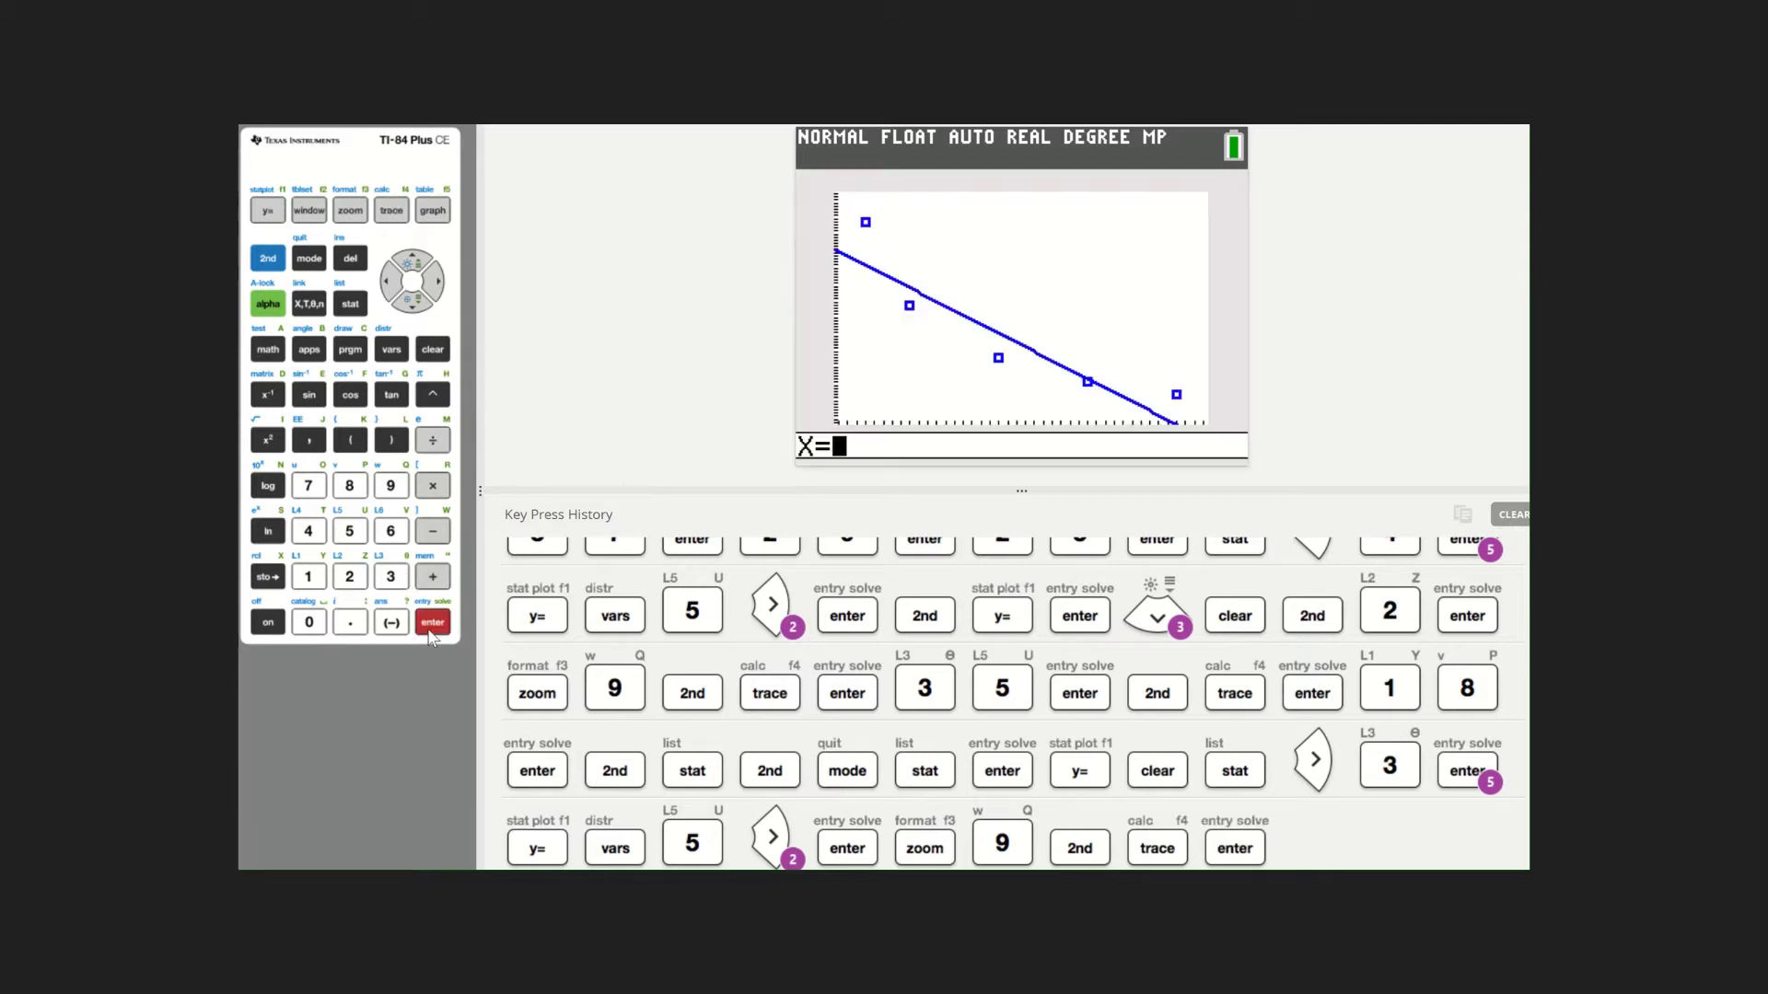
{"action": "left_click", "coordinate": [394, 578]}
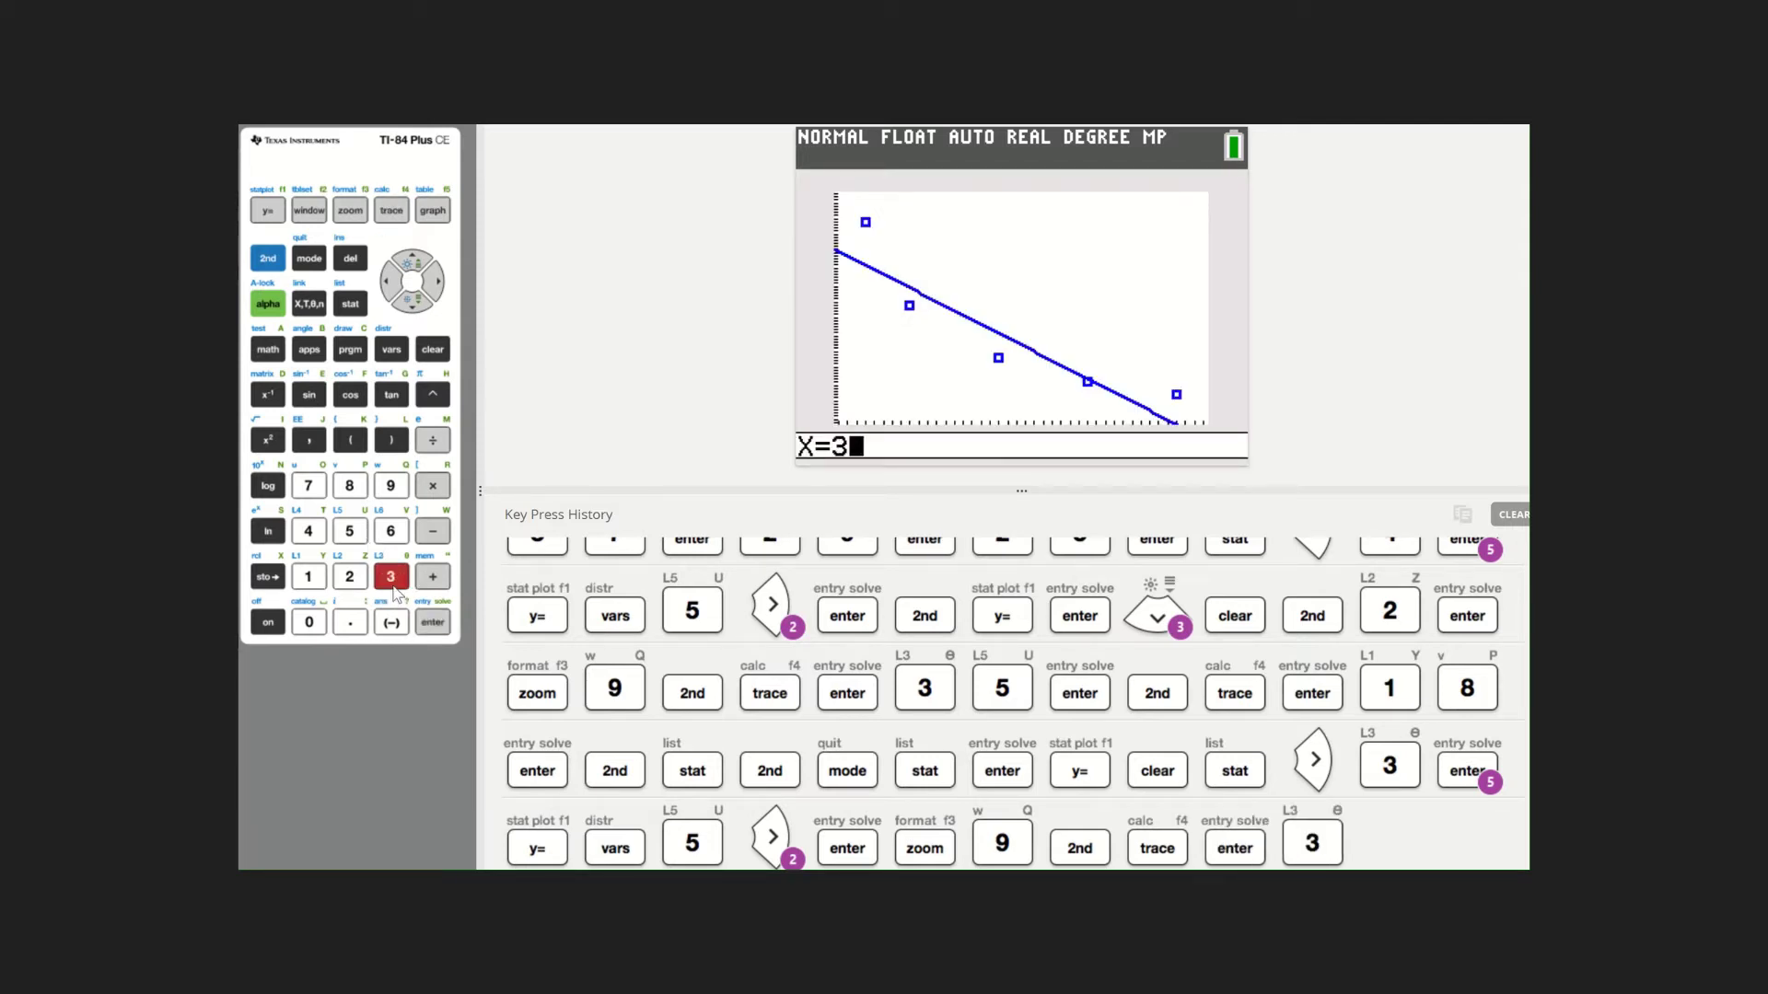
{"action": "left_click", "coordinate": [350, 537]}
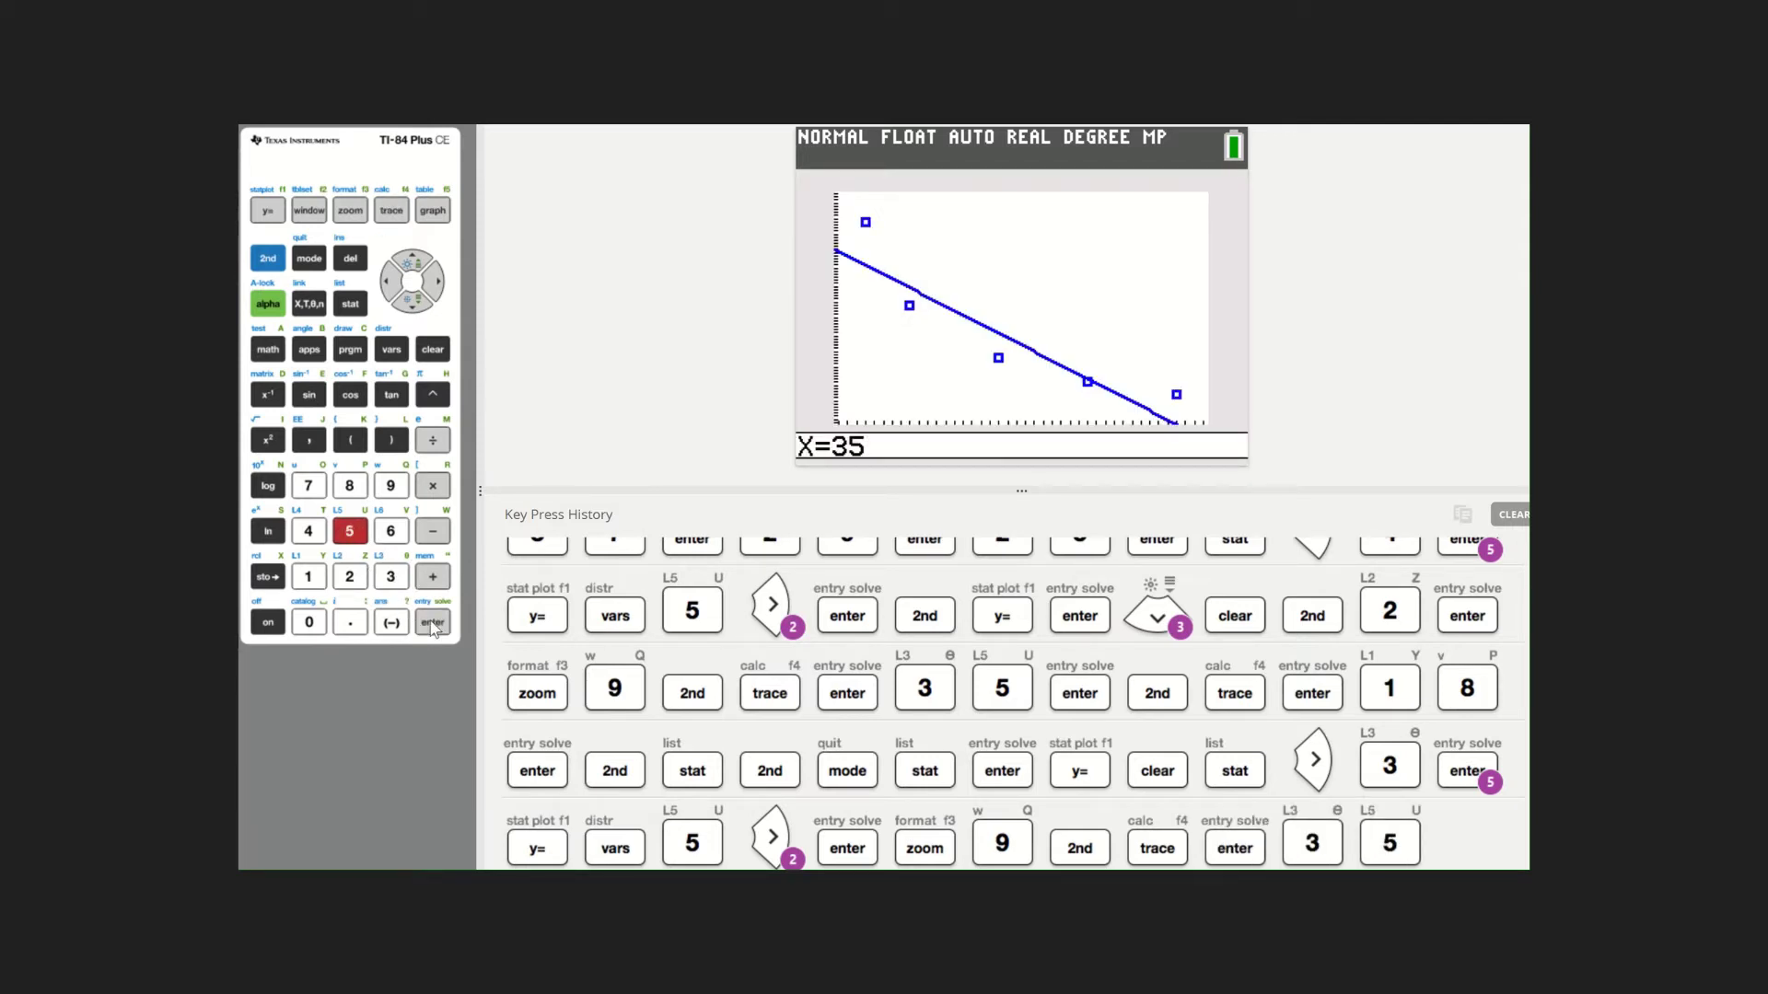
{"action": "left_click", "coordinate": [432, 625]}
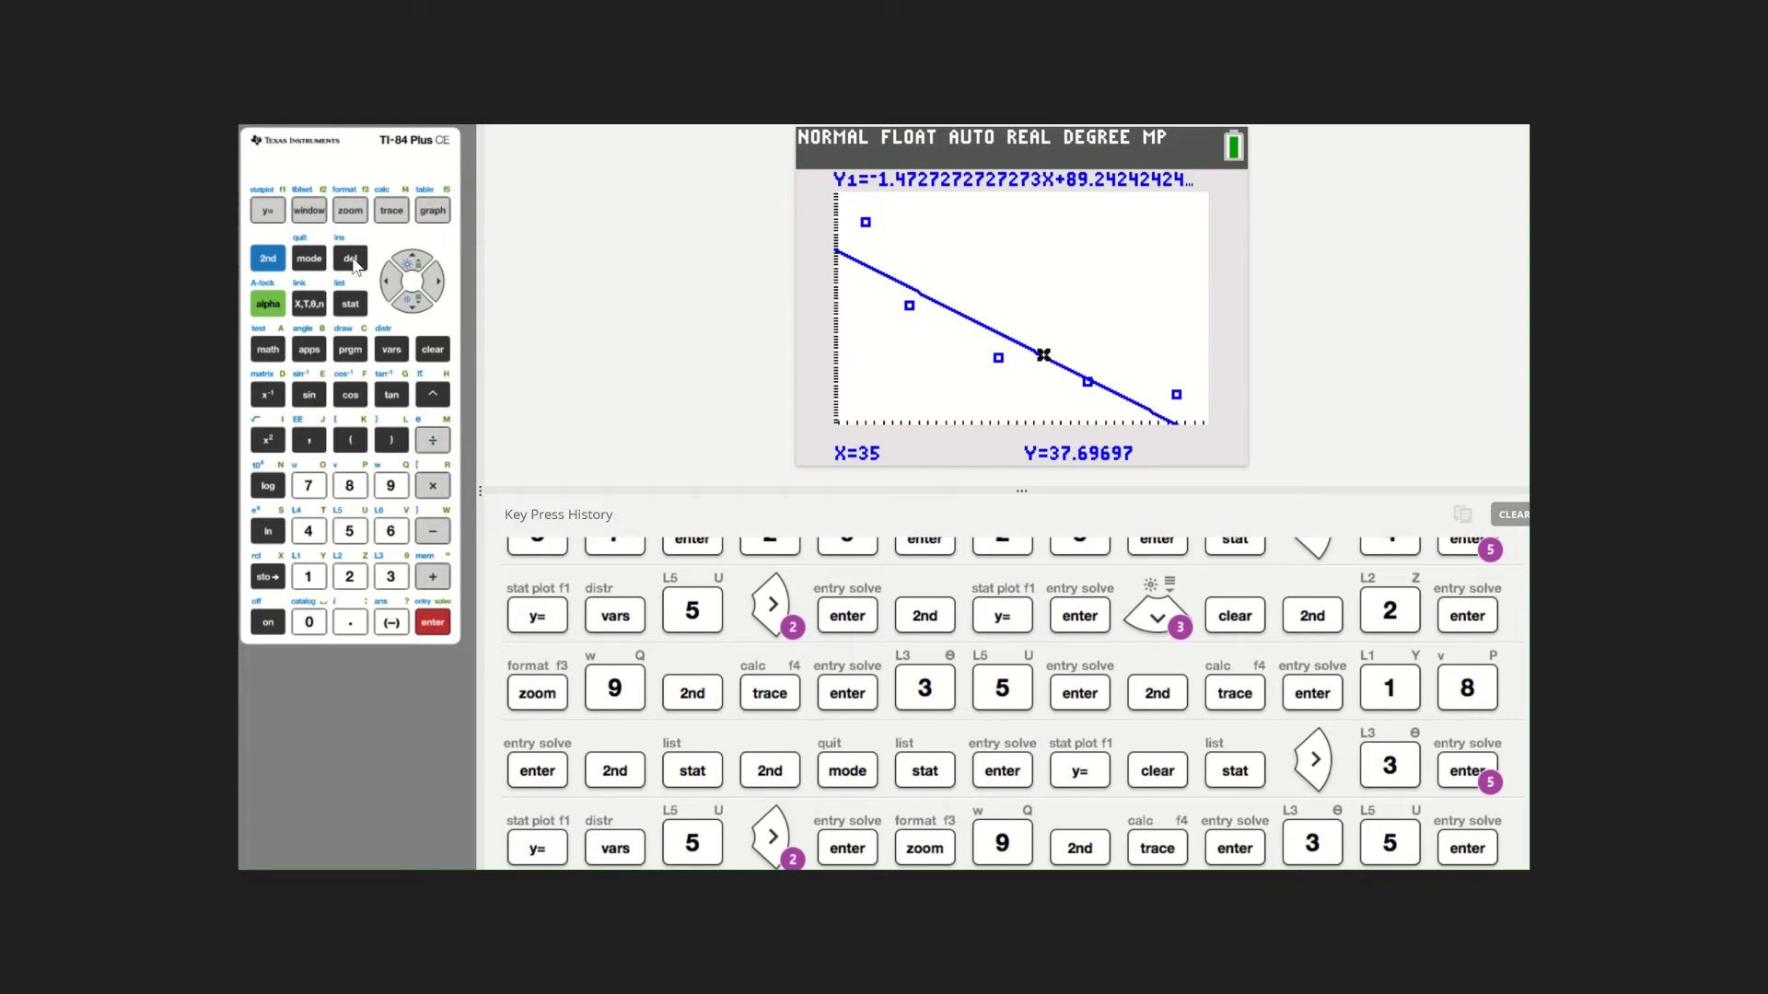
Use CALC value at X=18 on the Med-Med line, giving Y=62.733333.
{"action": "left_click", "coordinate": [269, 261]}
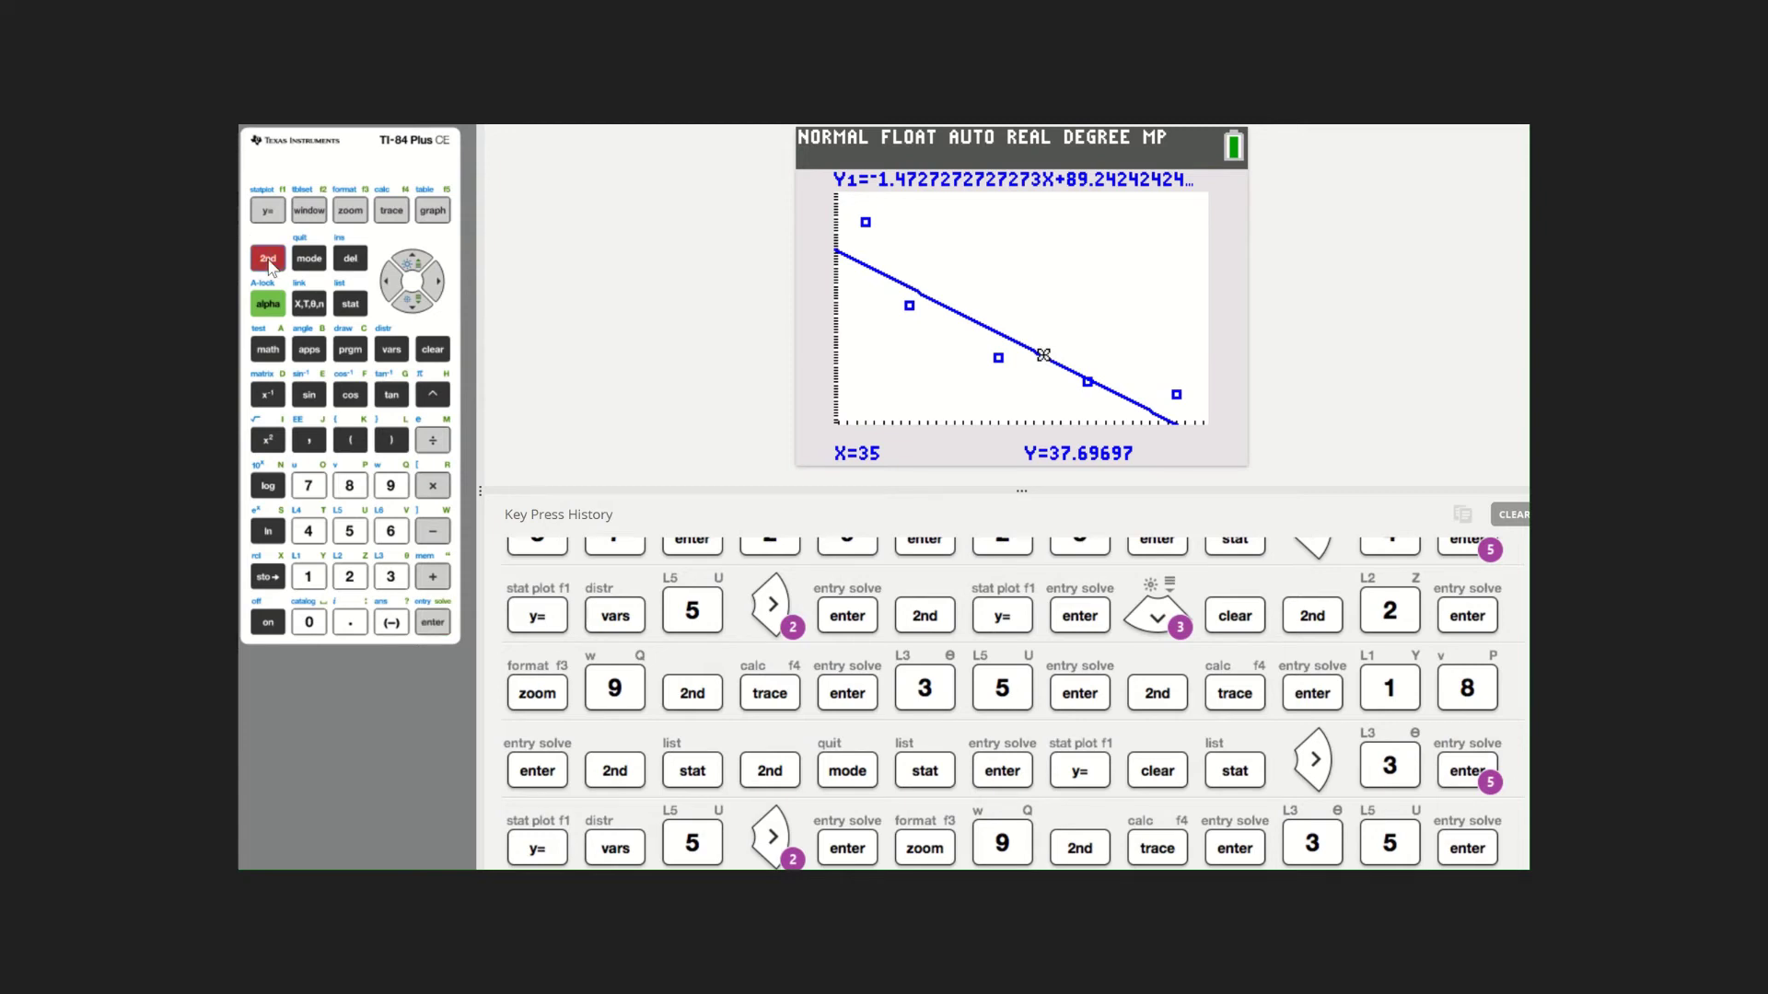
{"action": "left_click", "coordinate": [396, 211]}
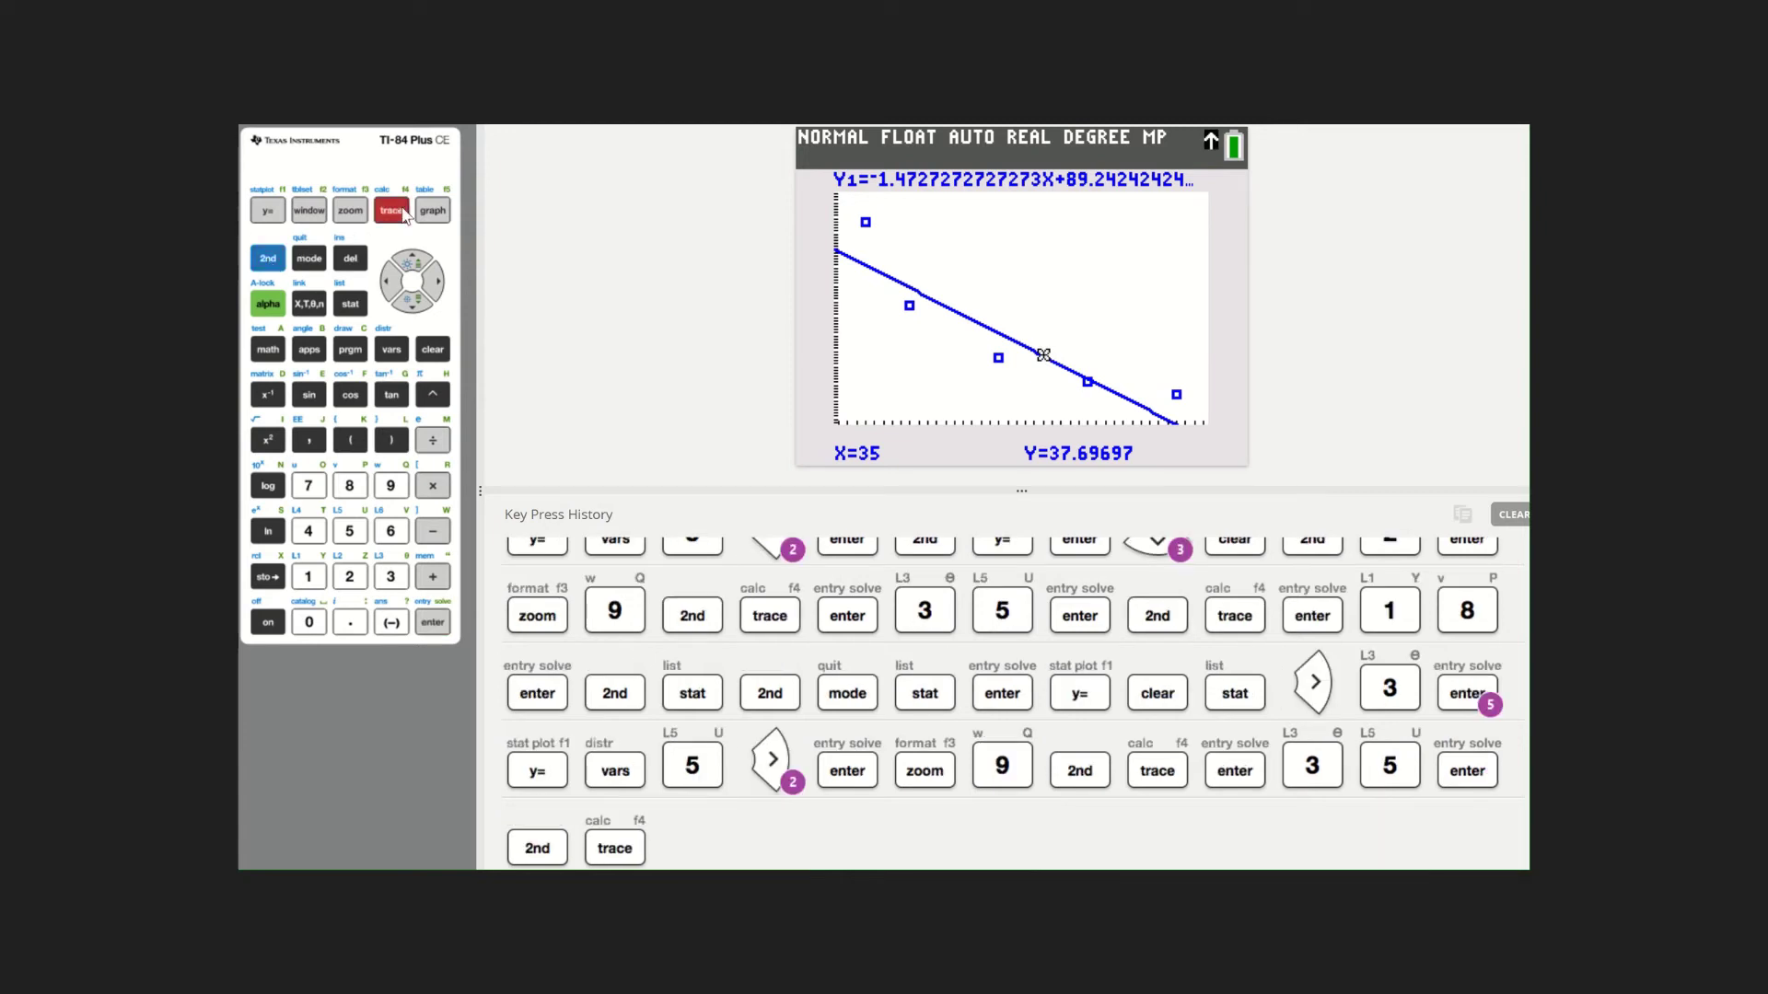
{"action": "left_click", "coordinate": [433, 624]}
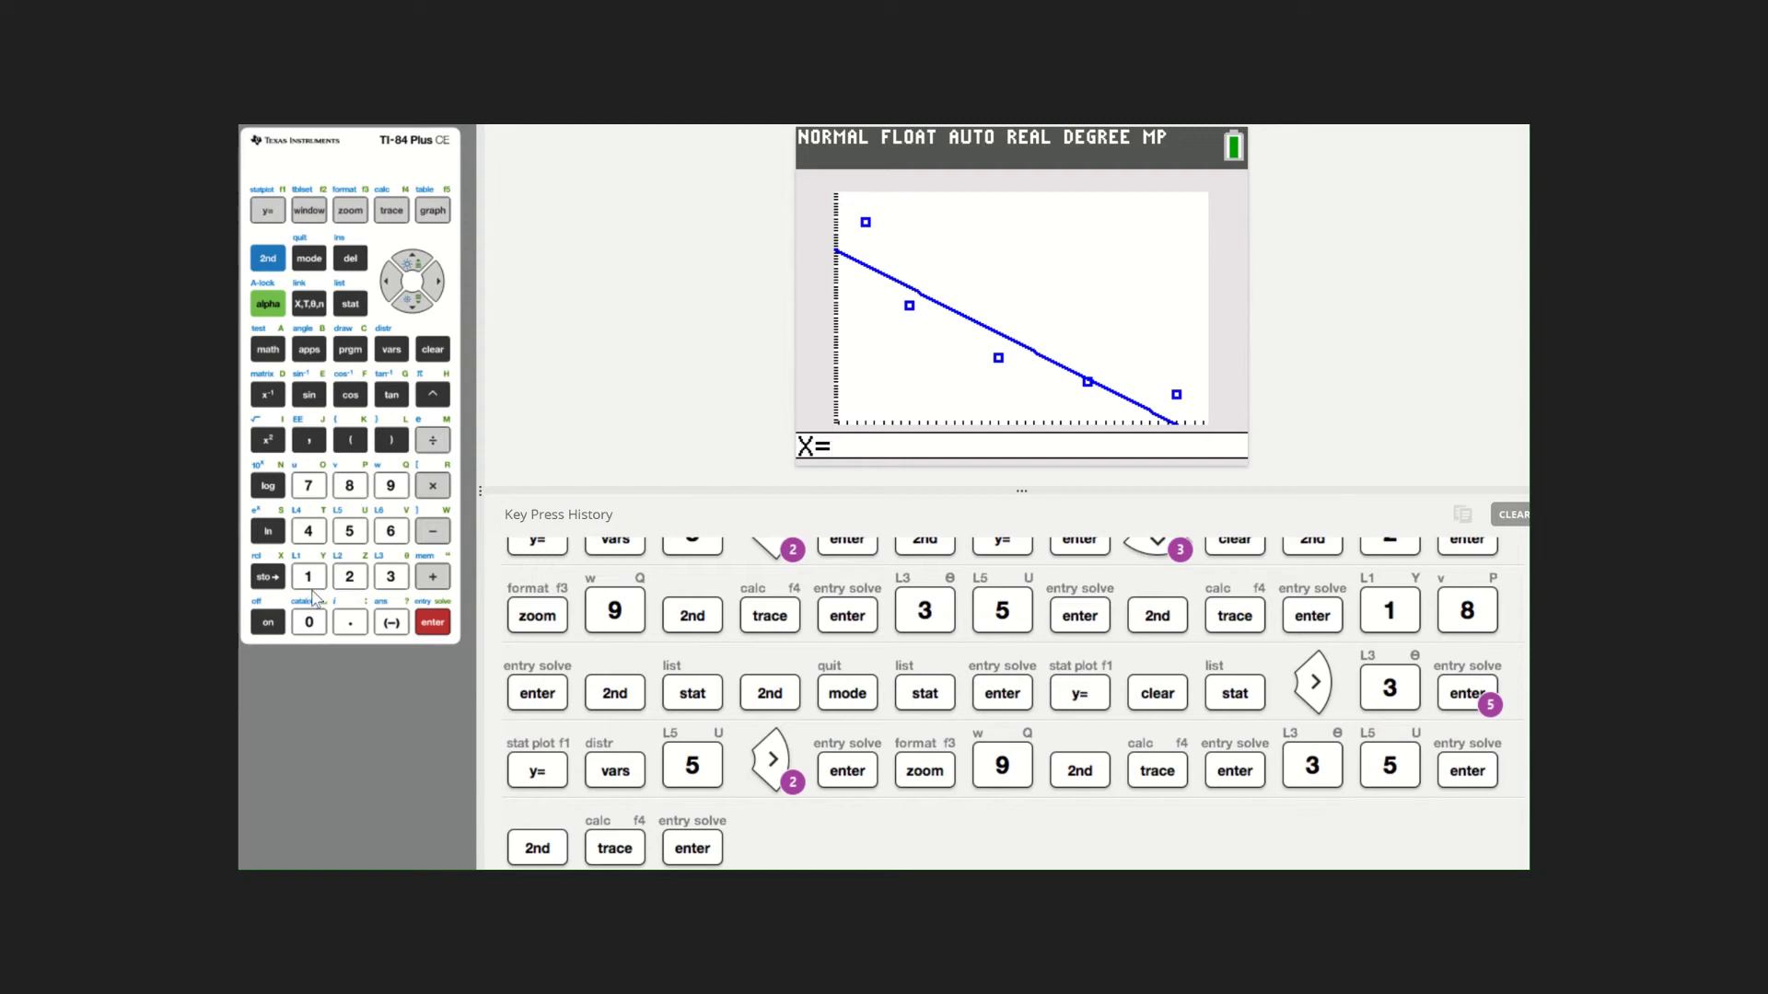
{"action": "left_click", "coordinate": [310, 580]}
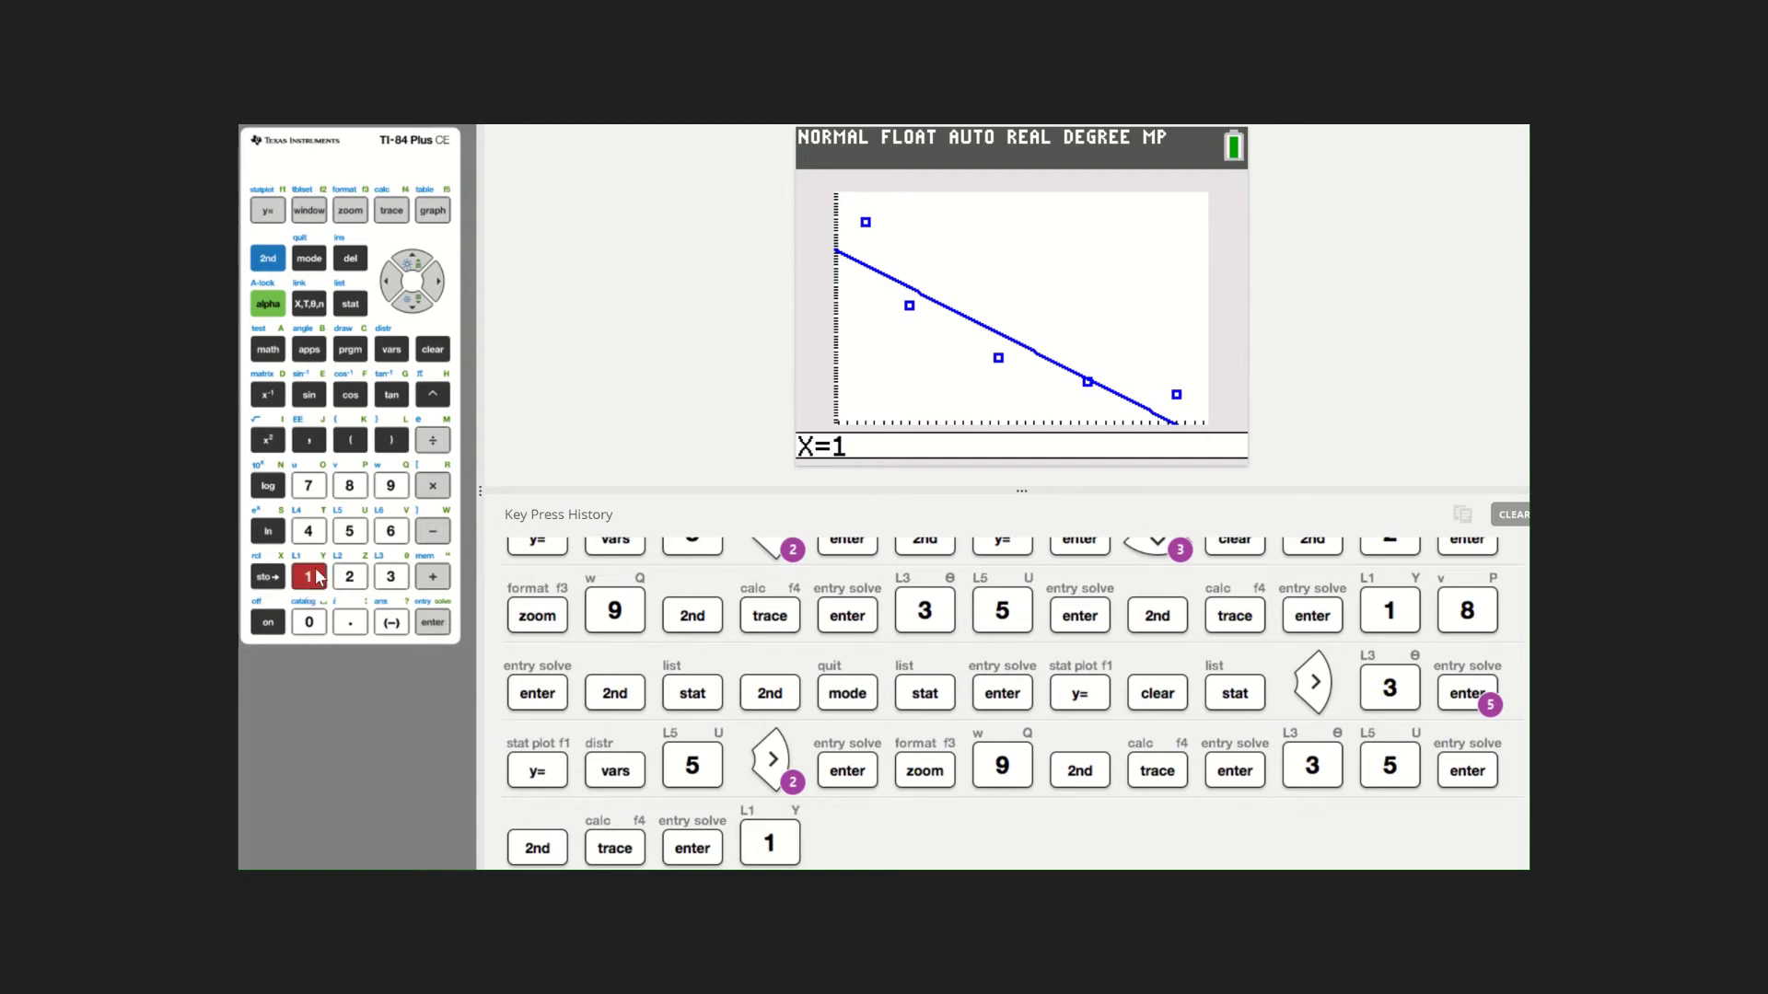
{"action": "left_click", "coordinate": [354, 494]}
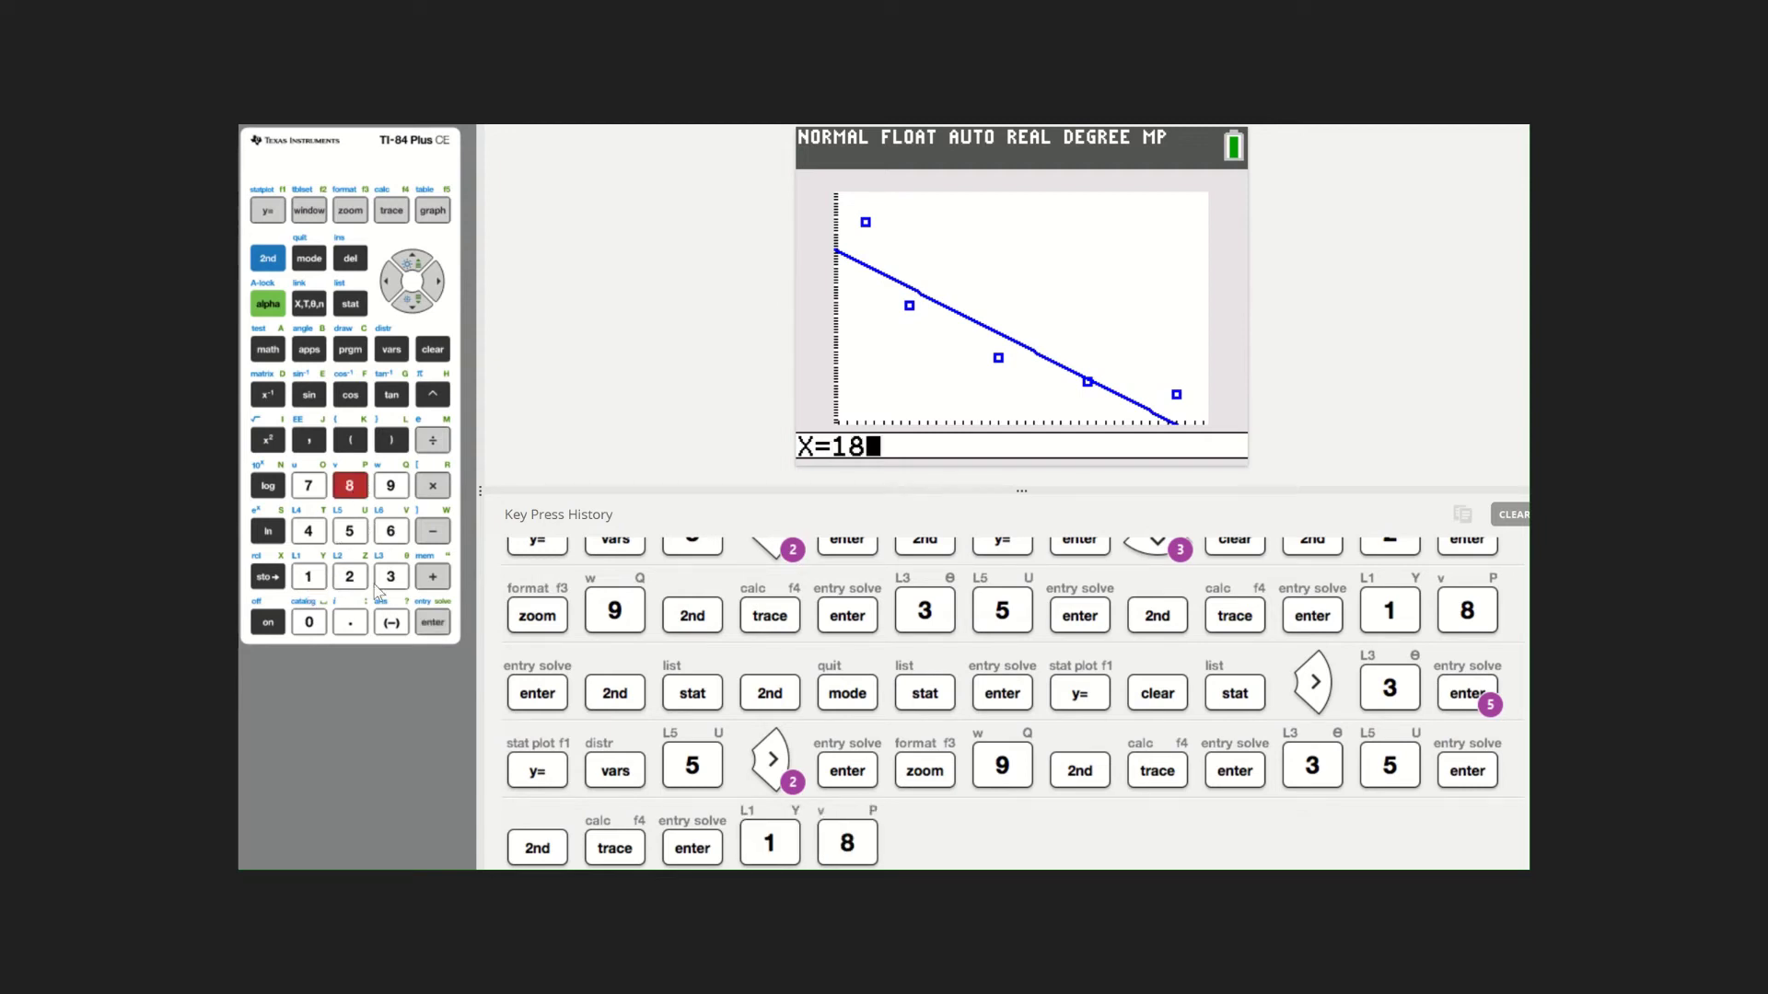
{"action": "left_click", "coordinate": [434, 626]}
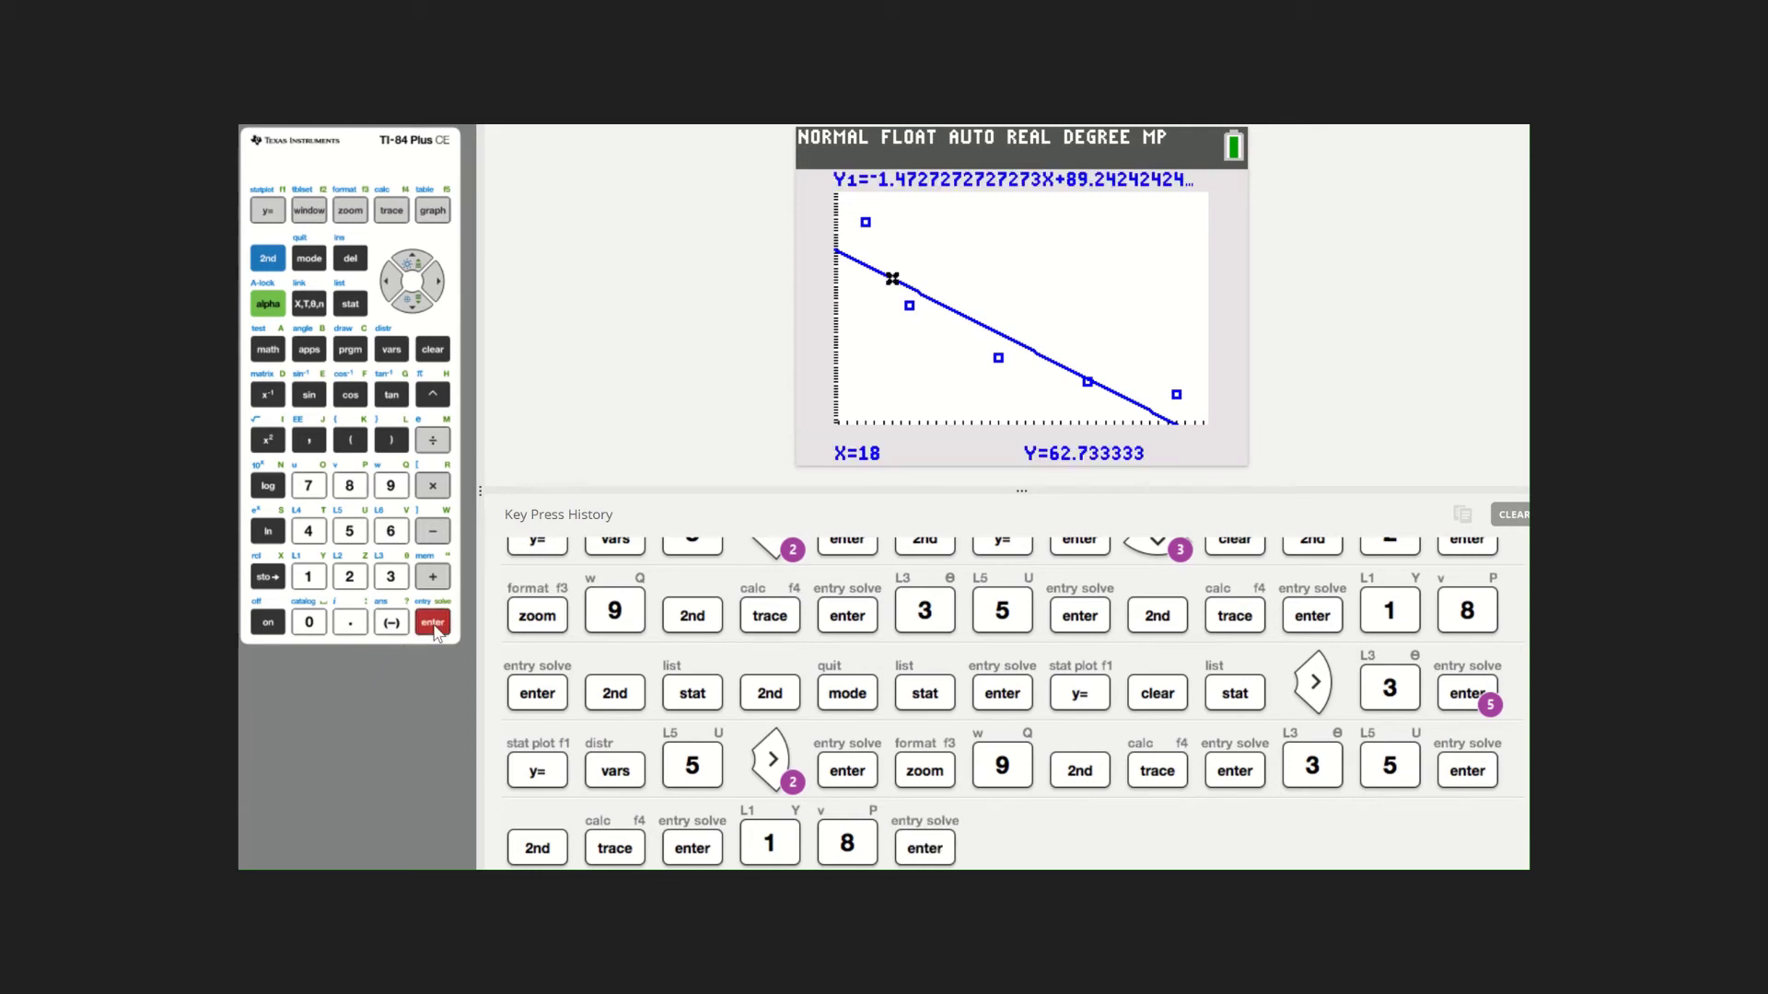